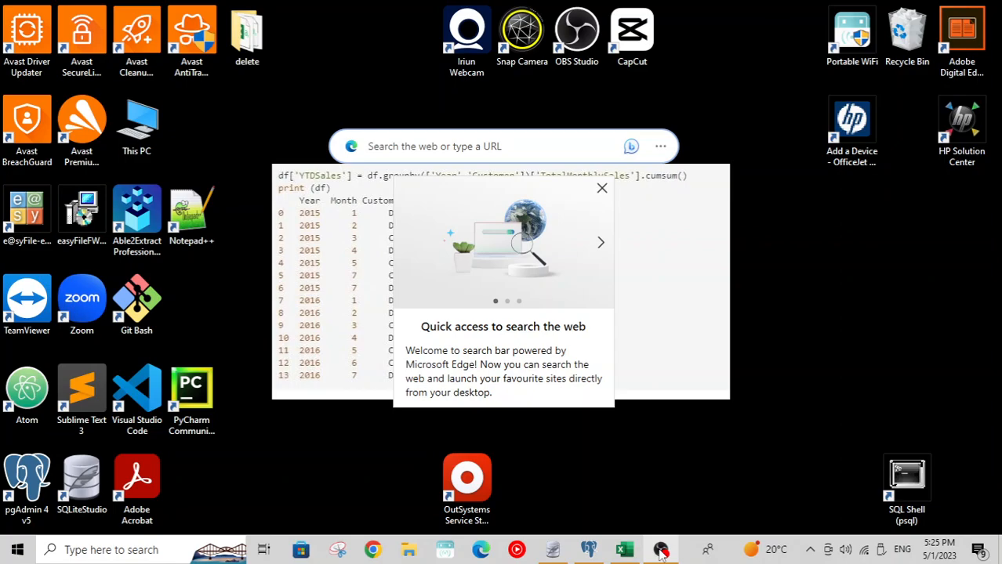
Step: Switch to the blank Excel workbook and enter the headers id, date, memo, amount, balance and note_id in B2:G2
{"action": "left_click", "coordinate": [624, 551]}
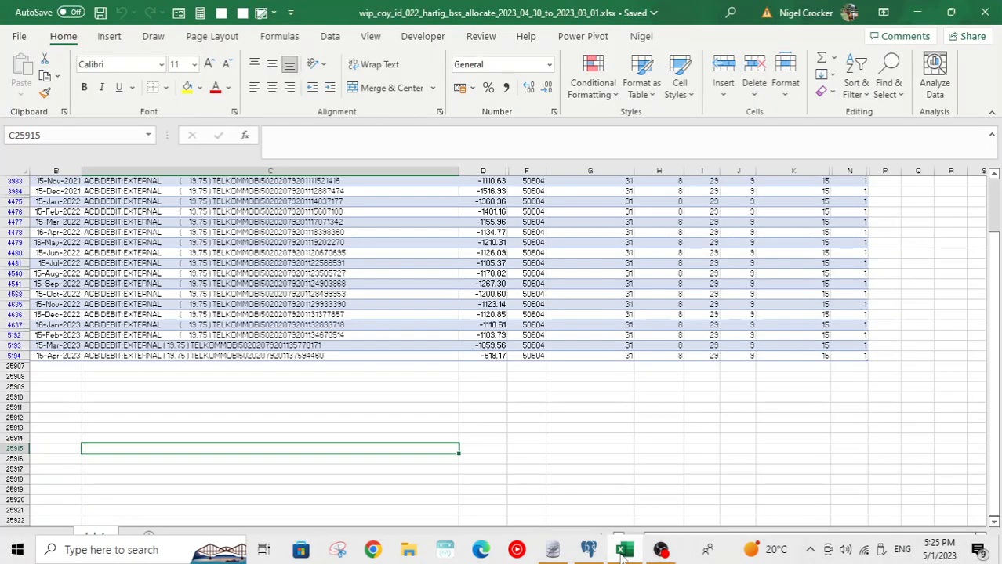
{"action": "left_click", "coordinate": [624, 551]}
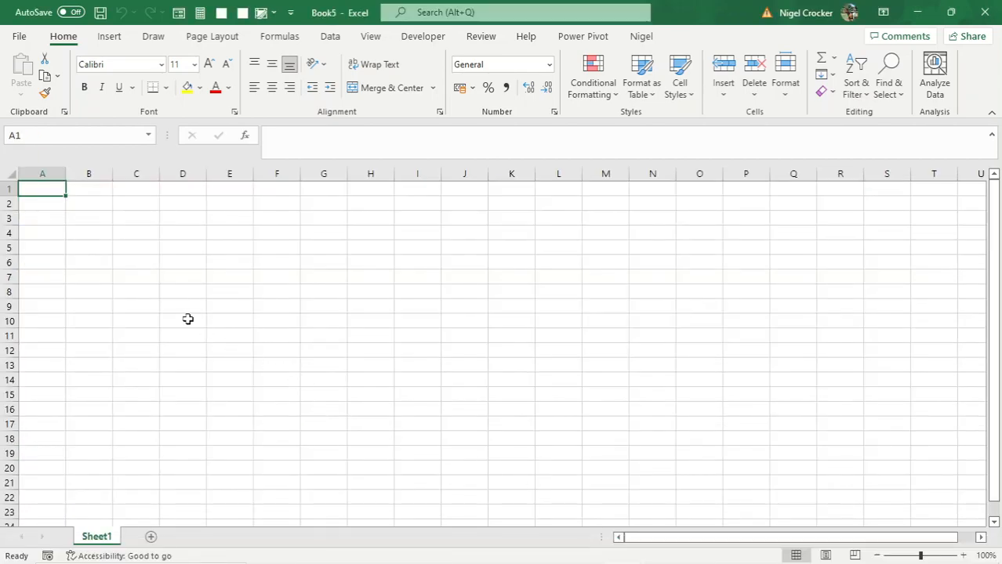
{"action": "left_click", "coordinate": [100, 205]}
{"action": "type", "text": "id"}
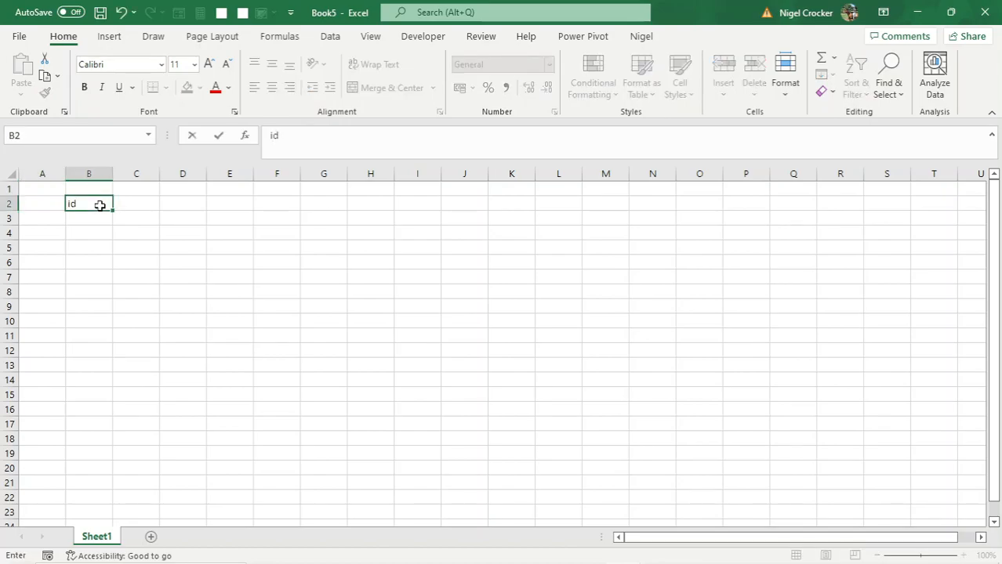
{"action": "key", "text": "Tab"}
{"action": "type", "text": "date"}
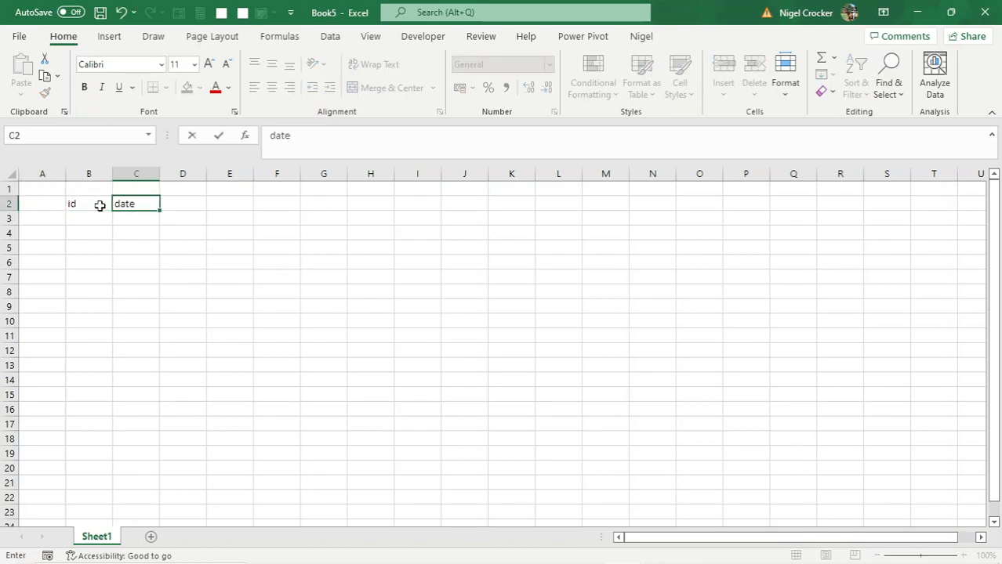
{"action": "key", "text": "Tab"}
{"action": "type", "text": "memo"}
{"action": "key", "text": "Tab"}
{"action": "type", "text": "amount"}
{"action": "key", "text": "Tab"}
{"action": "type", "text": "balan"}
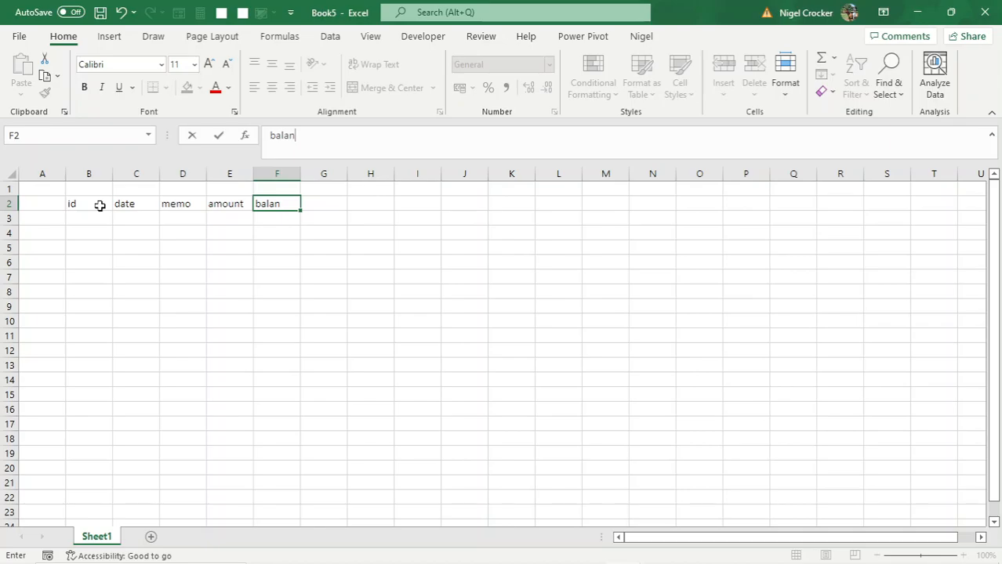
{"action": "key", "text": "Tab"}
{"action": "type", "text": "note"}
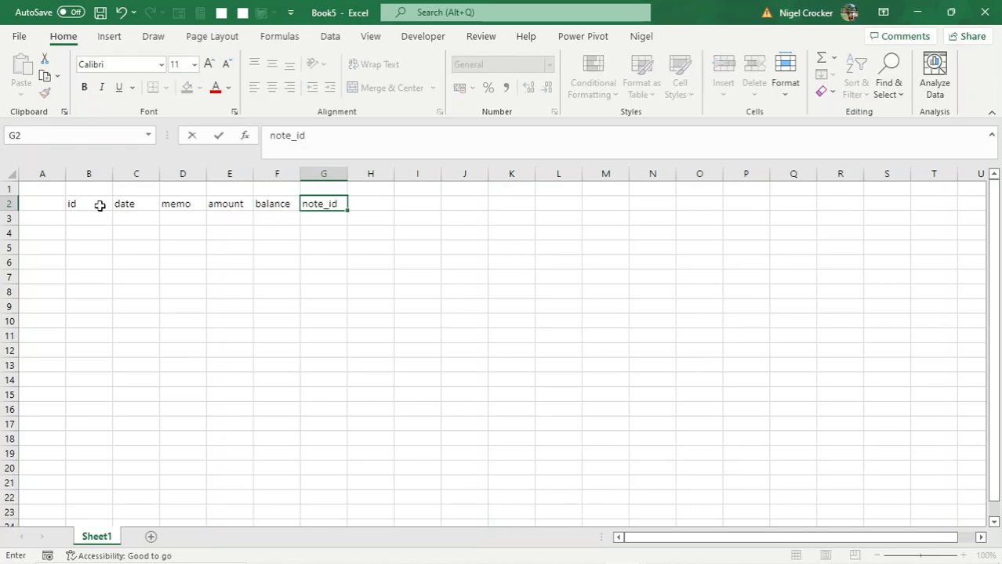
{"action": "key", "text": "Return"}
Step: Convert B2:G2 into a table with headers and name it bank_statement
{"action": "left_click_drag", "start_coordinate": [101, 205], "coordinate": [313, 201]}
{"action": "key", "text": "ctrl+t"}
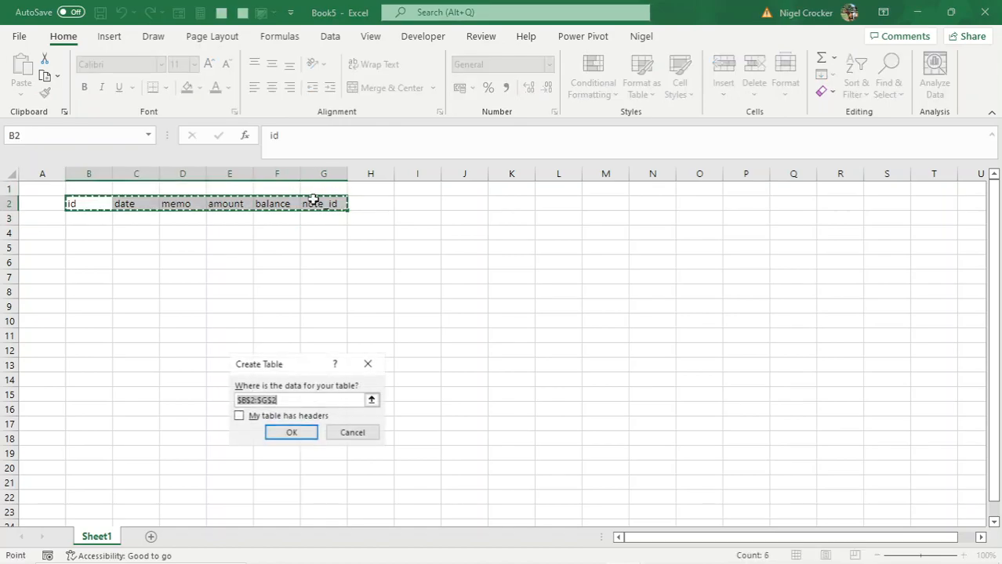
{"action": "left_click", "coordinate": [251, 419]}
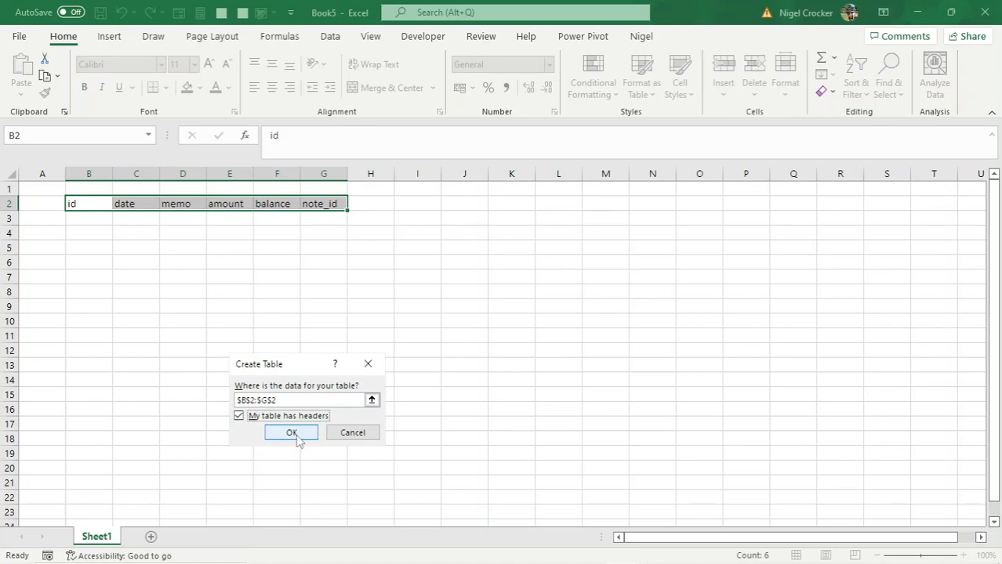
{"action": "left_click", "coordinate": [290, 433]}
{"action": "left_click", "coordinate": [38, 76]}
{"action": "type", "text": "bank_statement"}
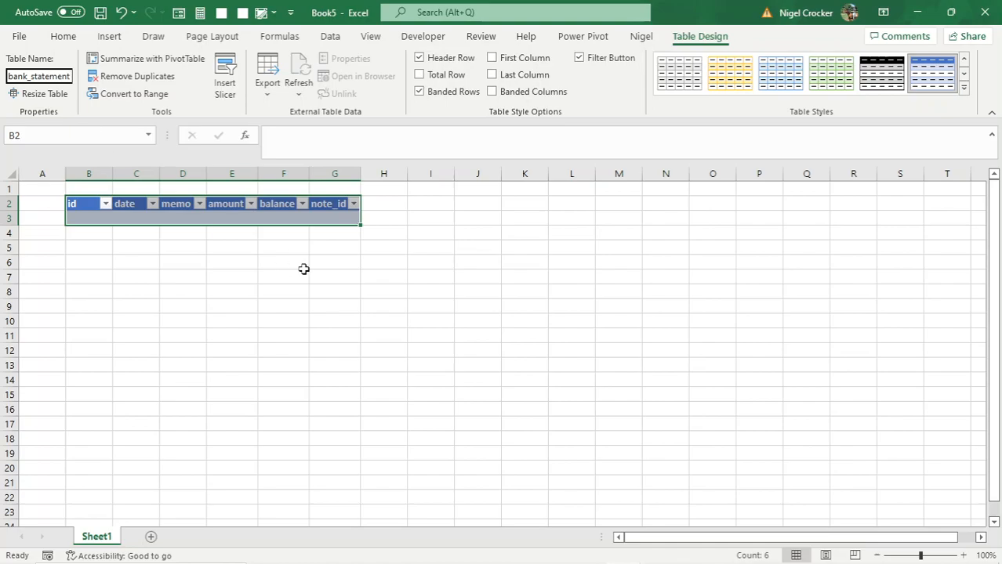
{"action": "left_click", "coordinate": [303, 274]}
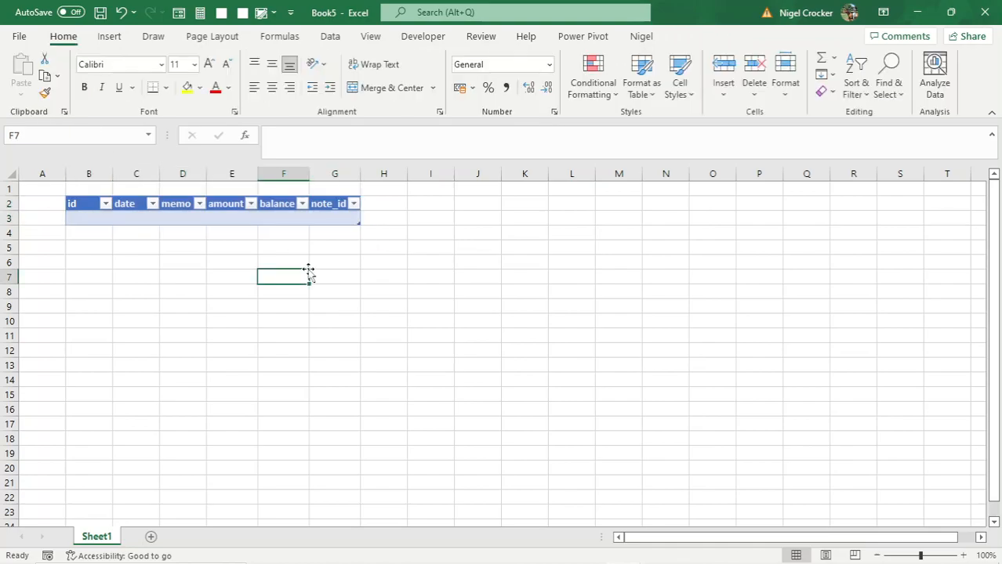
Step: Enter the headers id and note in J4:K4
{"action": "left_click", "coordinate": [476, 233]}
{"action": "type", "text": "id"}
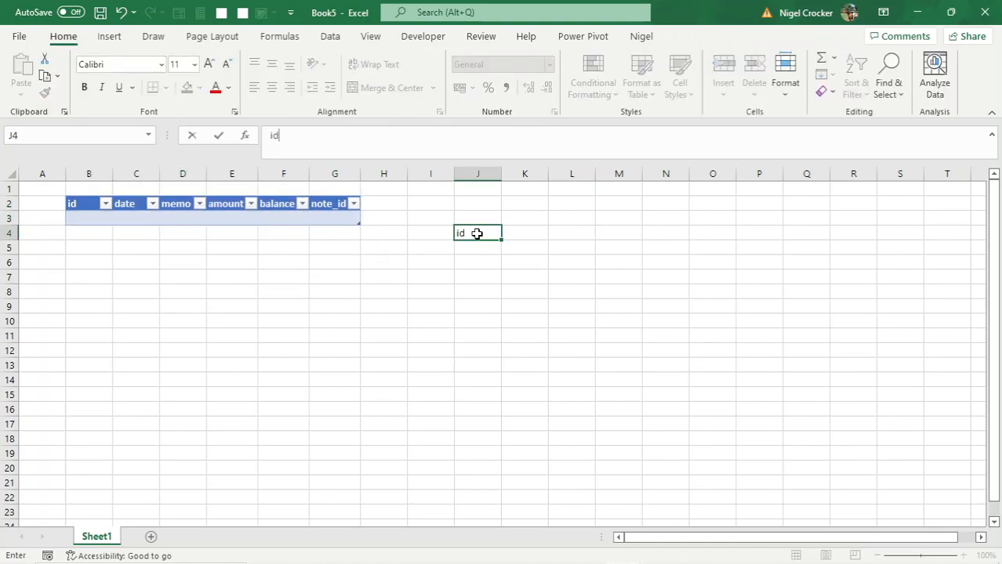
{"action": "key", "text": "Tab"}
{"action": "type", "text": "note"}
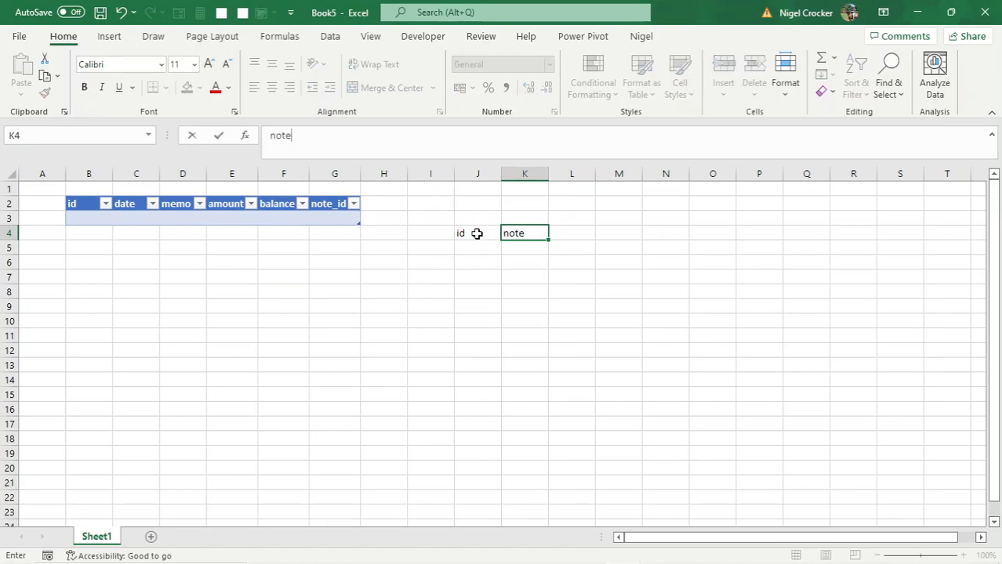
Step: Convert J4:K4 into a table with headers and name it note
{"action": "left_click", "coordinate": [477, 234]}
{"action": "left_click_drag", "start_coordinate": [490, 233], "coordinate": [505, 223]}
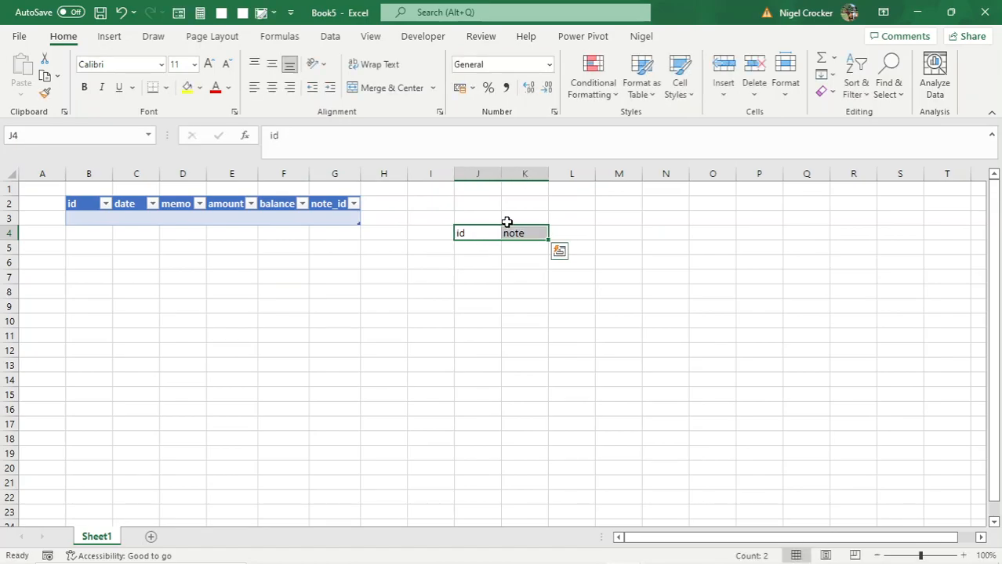
{"action": "key", "text": "ctrl+t"}
{"action": "left_click", "coordinate": [238, 416]}
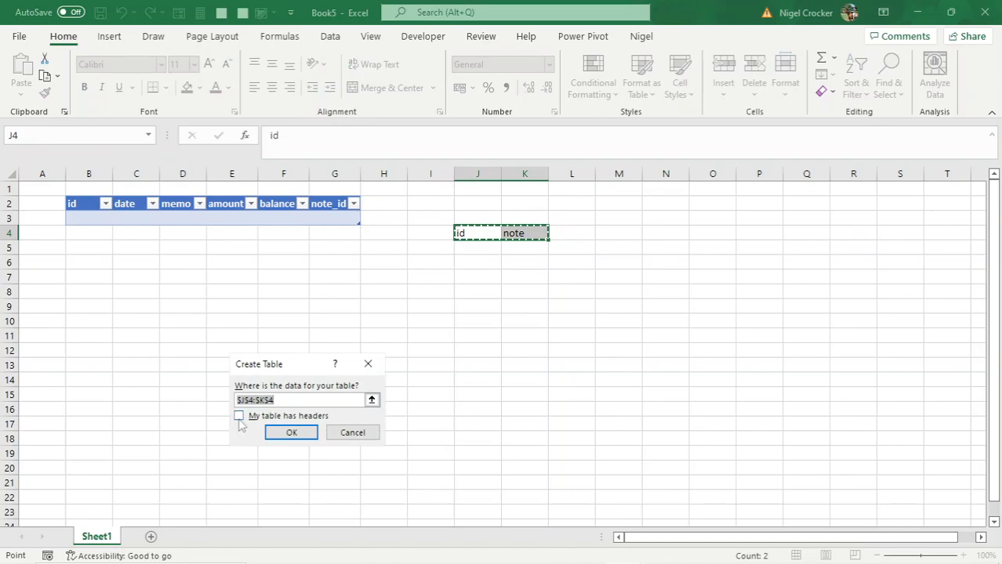
{"action": "left_click", "coordinate": [292, 435]}
{"action": "left_click", "coordinate": [53, 76]}
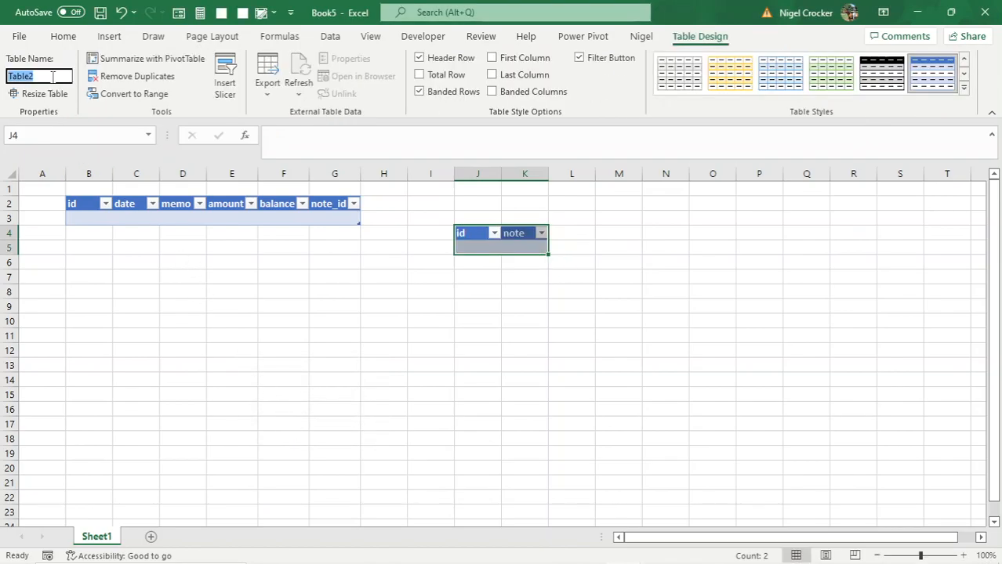
{"action": "type", "text": "note"}
{"action": "left_click", "coordinate": [146, 185]}
Step: Apply the light orange table style with a solid header row to the note table
{"action": "left_click", "coordinate": [497, 249]}
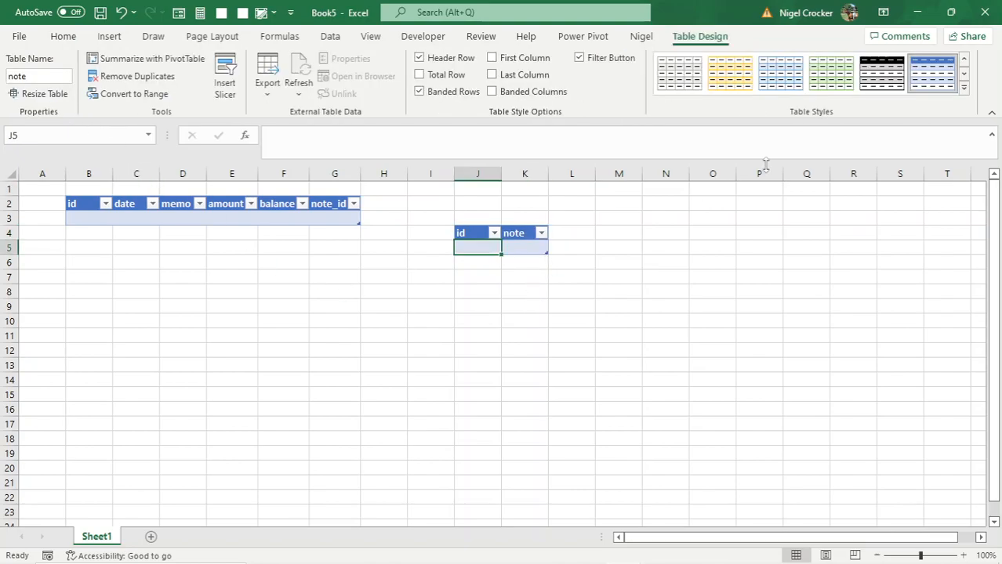
{"action": "left_click", "coordinate": [963, 87]}
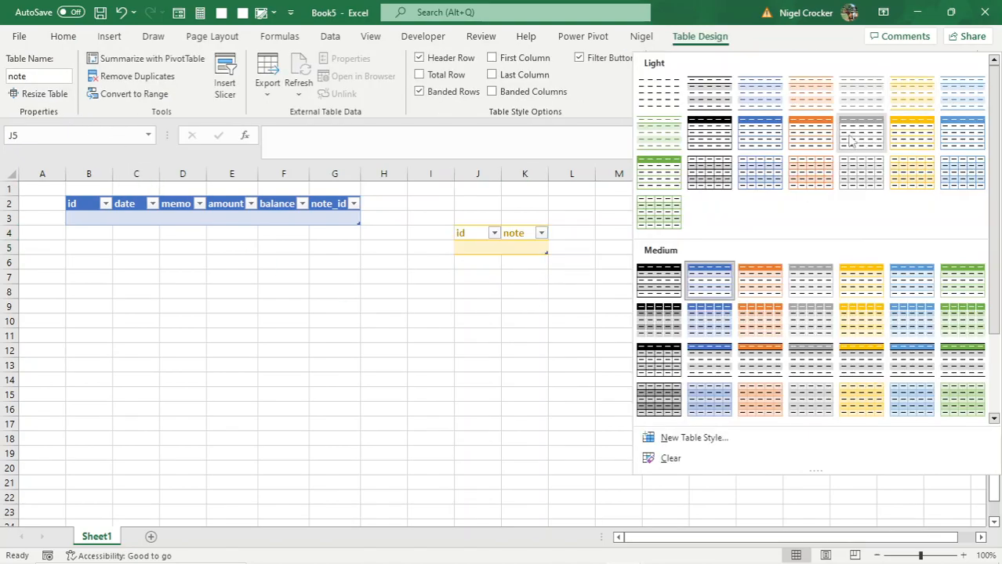
{"action": "left_click", "coordinate": [813, 141]}
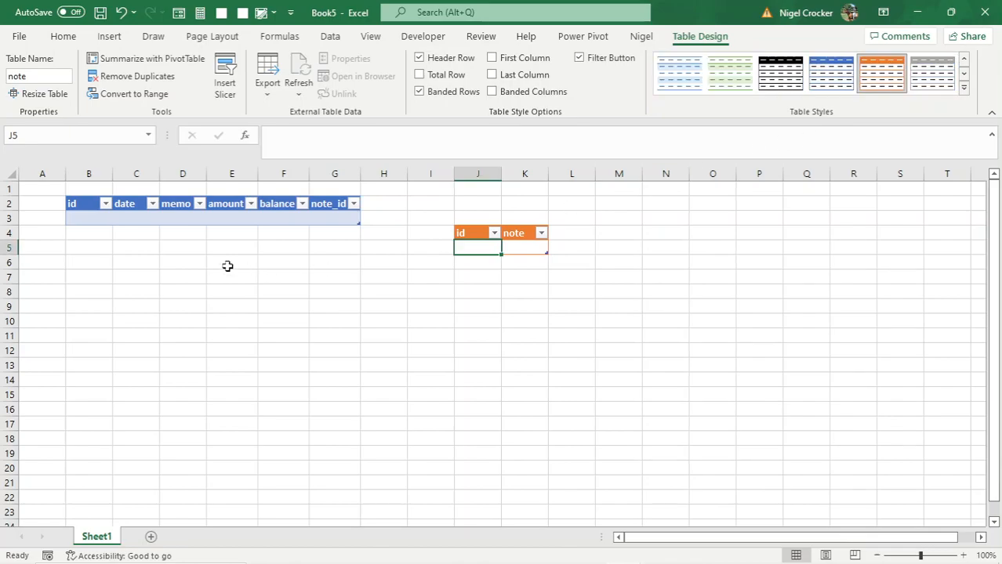
Step: Fill the id column of the bank_statement table with 1, 2, 3 and 4 in B3:B6
{"action": "left_click", "coordinate": [78, 219]}
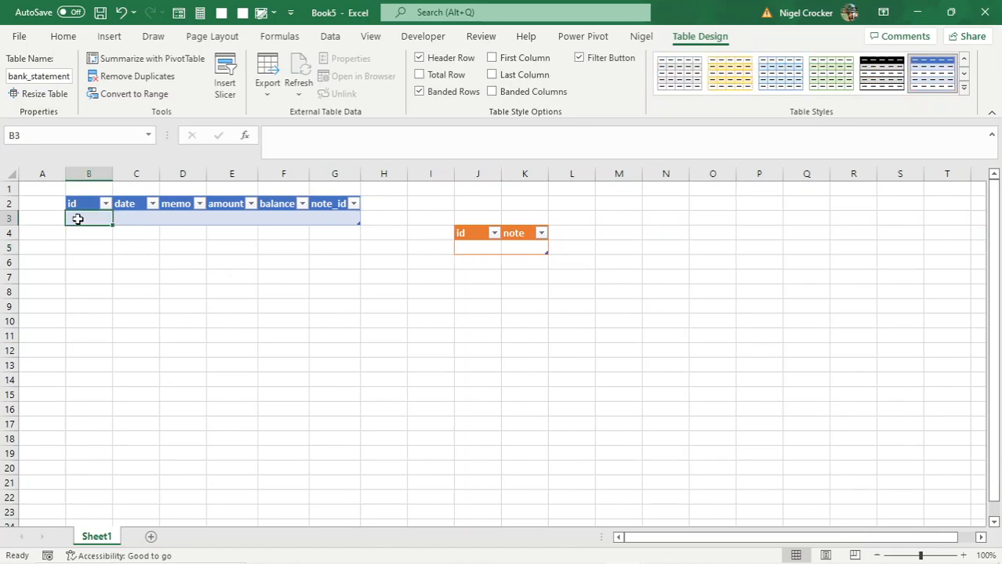
{"action": "type", "text": "1"}
{"action": "key", "text": "Return"}
{"action": "type", "text": "2"}
{"action": "key", "text": "Return"}
{"action": "type", "text": "3"}
{"action": "key", "text": "Return"}
{"action": "type", "text": "4"}
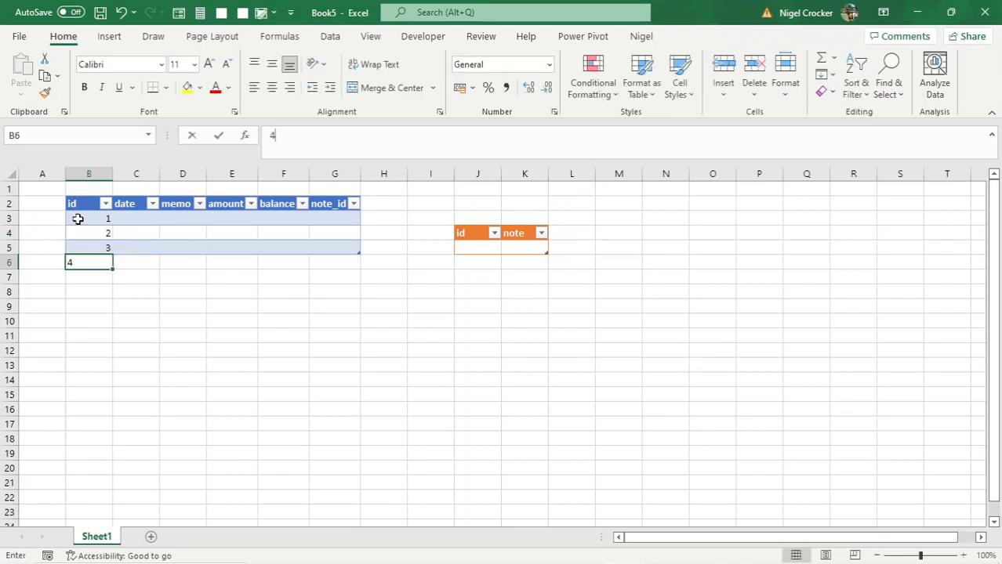
{"action": "key", "text": "Tab"}
Step: Enter the date 4/30 in the first row of the bank_statement table, cell C3
{"action": "key", "text": "Up"}
{"action": "key", "text": "Up"}
{"action": "key", "text": "Up"}
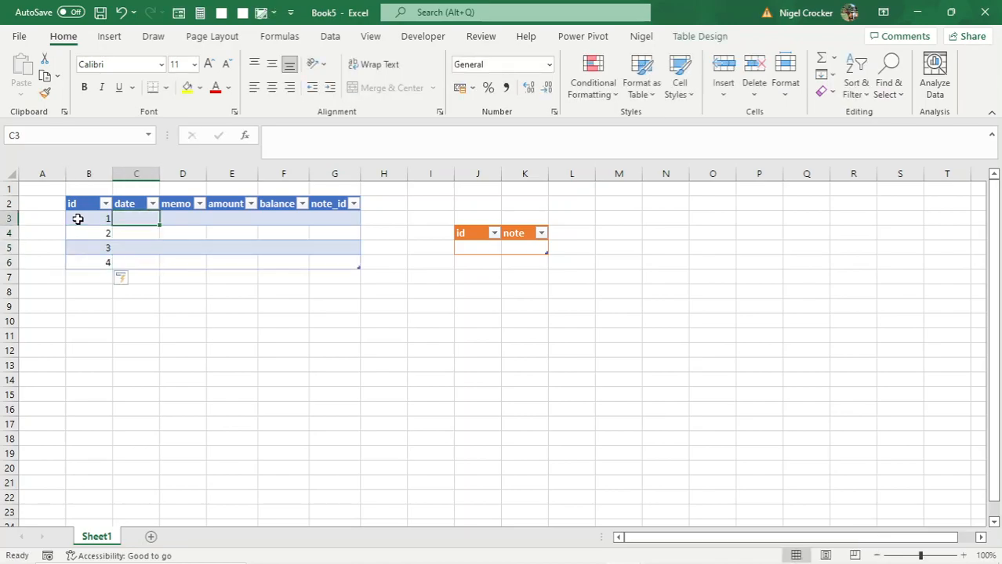
{"action": "type", "text": "4"}
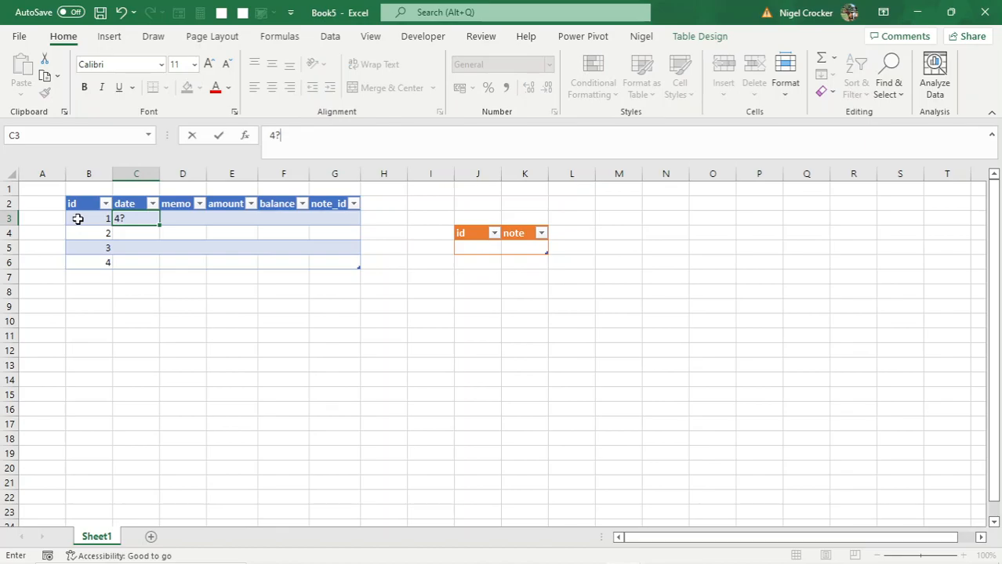
{"action": "type", "text": "/30"}
{"action": "key", "text": "Return"}
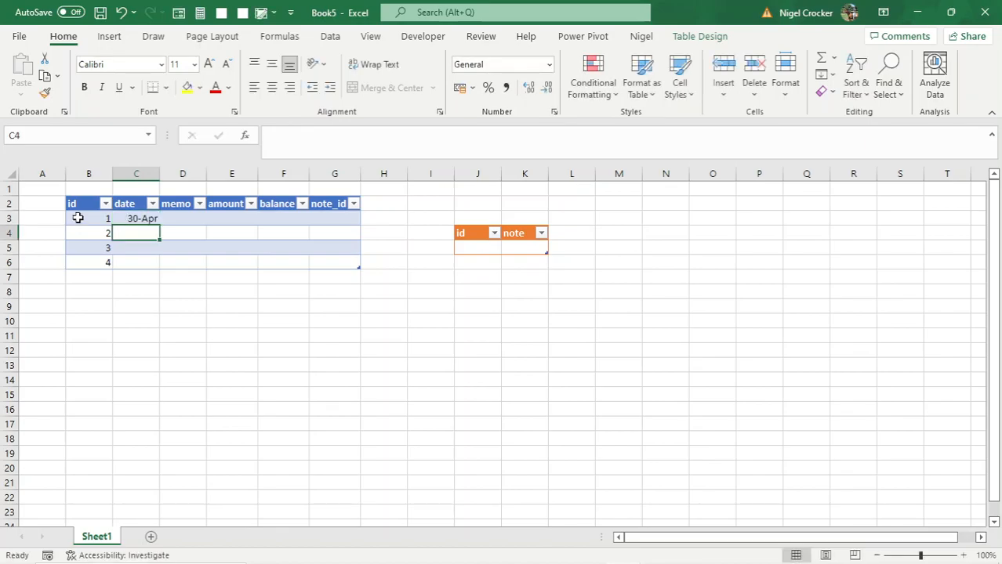
{"action": "key", "text": "Up"}
{"action": "left_click_drag", "start_coordinate": [131, 222], "coordinate": [130, 243]}
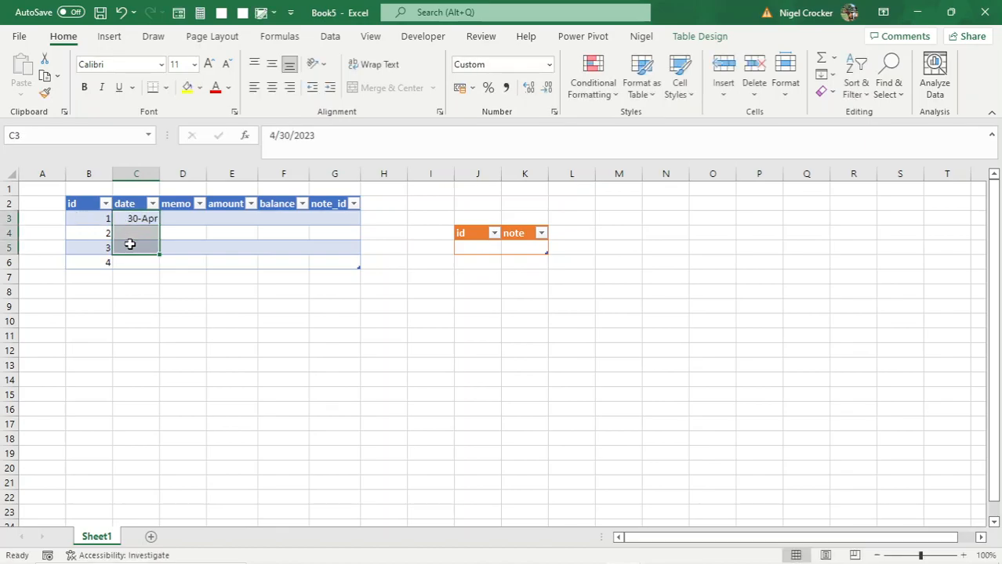
Step: Format the id and note_id cells of bank_statement and the note table's id cell as Number with 0 decimal places
{"action": "left_click", "coordinate": [92, 220]}
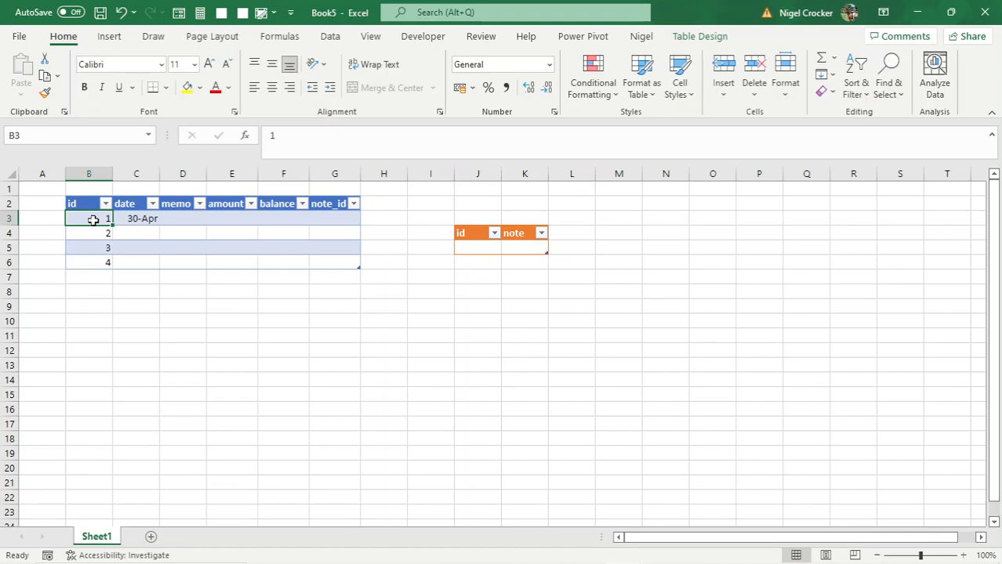
{"action": "left_click_drag", "start_coordinate": [93, 220], "coordinate": [88, 264]}
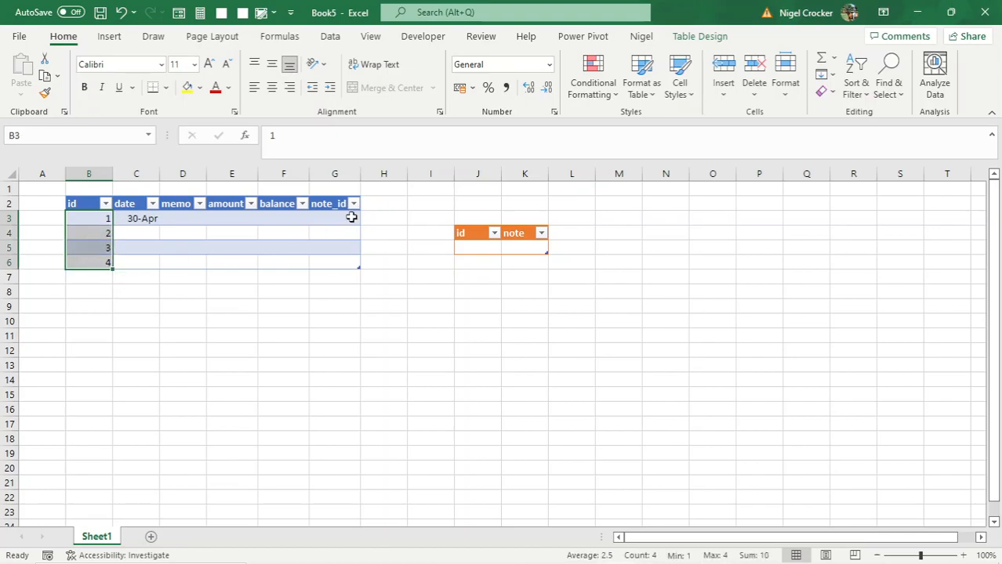
{"action": "key", "text": "ctrl+q"}
{"action": "left_click_drag", "start_coordinate": [346, 218], "coordinate": [345, 263]}
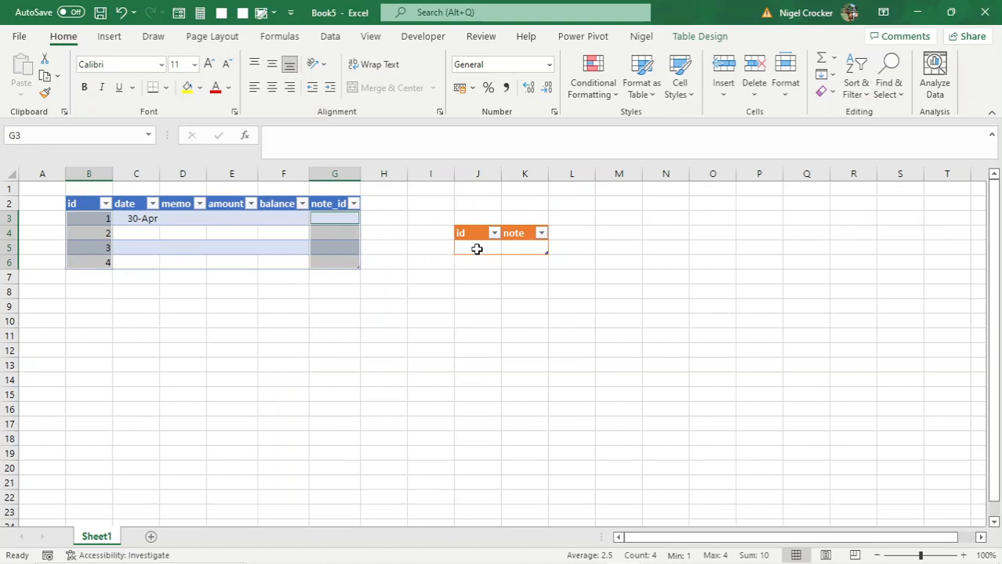
{"action": "left_click", "coordinate": [476, 249], "text": "ctrl"}
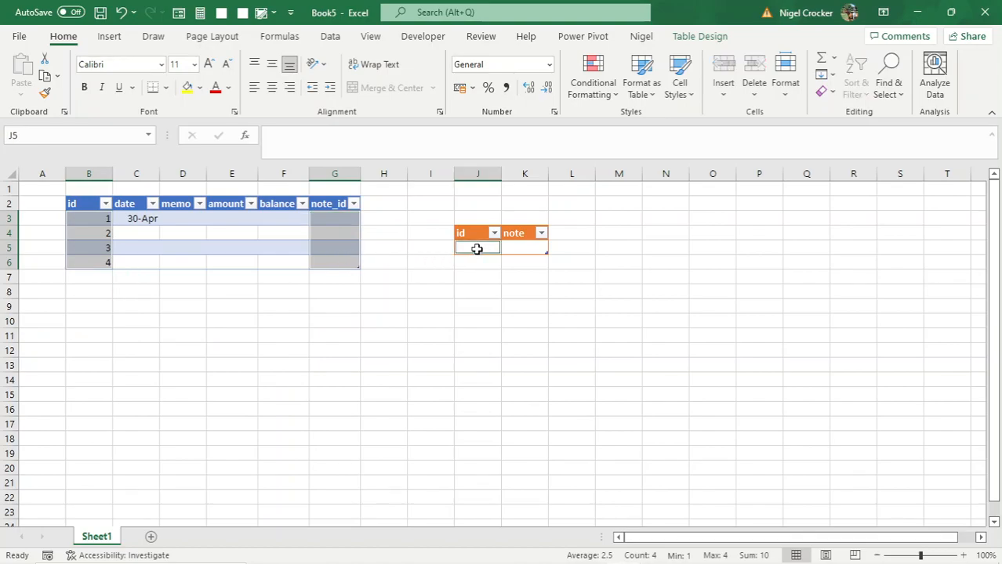
{"action": "key", "text": "ctrl+1"}
{"action": "left_click", "coordinate": [146, 275]}
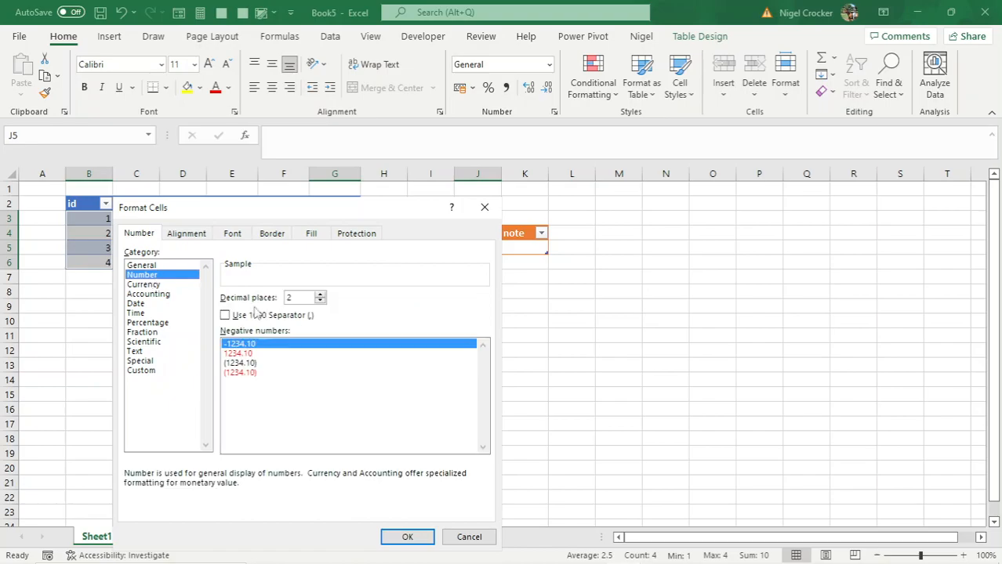
{"action": "left_click", "coordinate": [320, 301]}
{"action": "left_click", "coordinate": [320, 301]}
{"action": "left_click", "coordinate": [409, 537]}
Step: Format the date cells C3:C6 with the 14-Mar-2012 date type
{"action": "left_click_drag", "start_coordinate": [146, 220], "coordinate": [140, 263]}
{"action": "key", "text": "ctrl+1"}
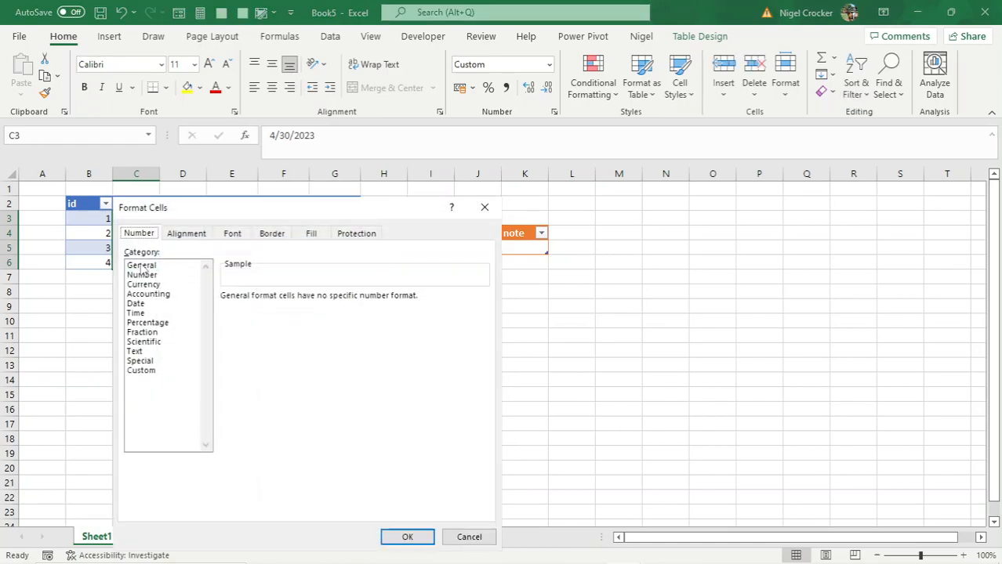
{"action": "left_click", "coordinate": [138, 303]}
{"action": "left_click_drag", "start_coordinate": [483, 326], "coordinate": [483, 354]}
{"action": "left_click", "coordinate": [246, 366]}
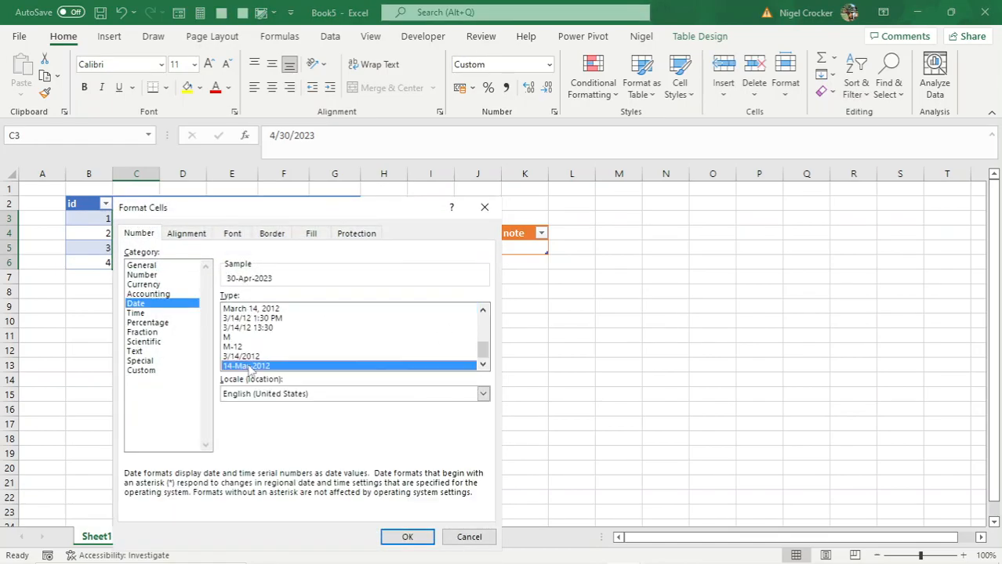
{"action": "left_click", "coordinate": [405, 537]}
Step: Format the memo cells D3:D6 of bank_statement and the note cell K5 of the note table as Text
{"action": "left_click_drag", "start_coordinate": [197, 220], "coordinate": [192, 270]}
{"action": "key", "text": "ctrl+1"}
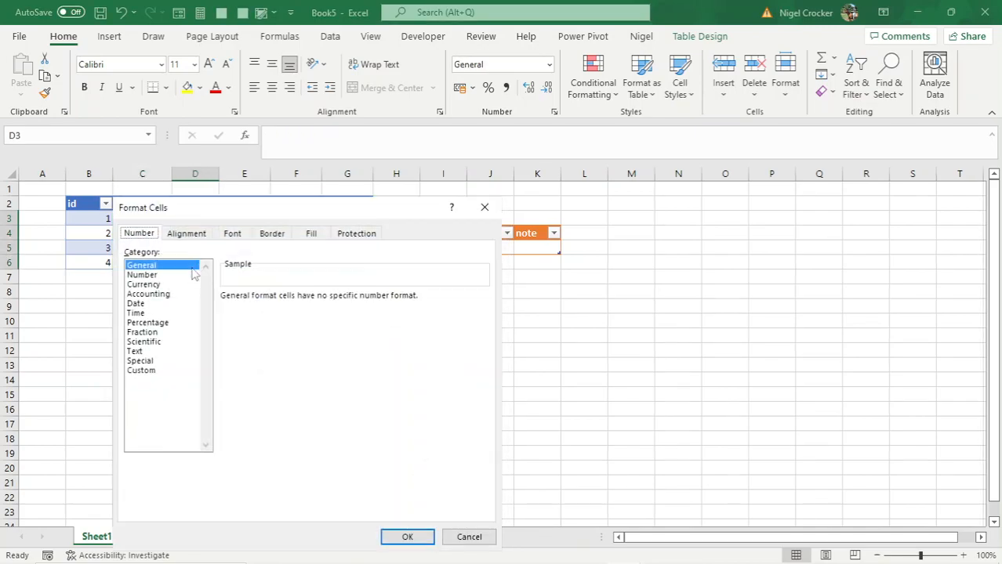
{"action": "left_click", "coordinate": [460, 541]}
{"action": "left_click", "coordinate": [539, 248]}
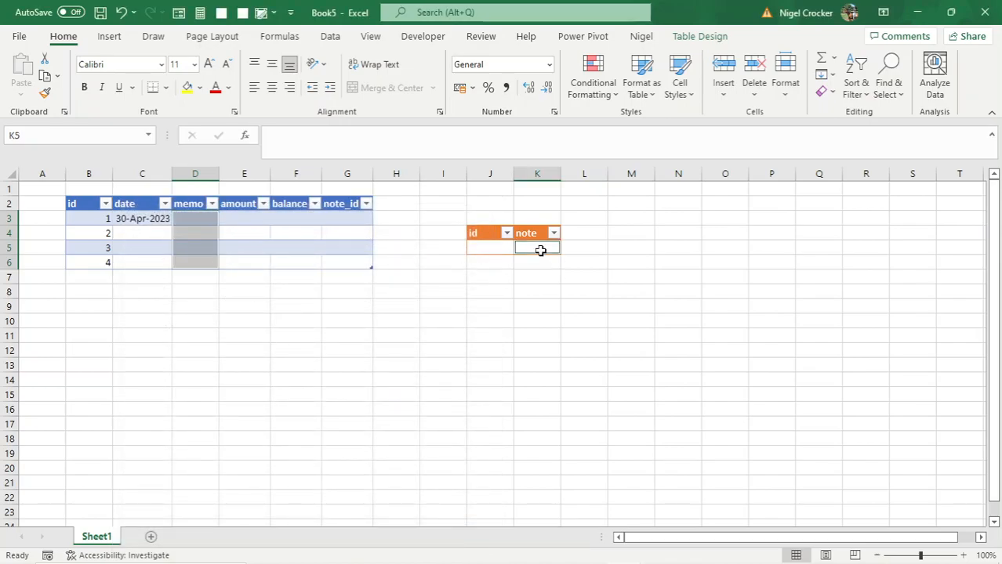
{"action": "key", "text": "ctrl+1"}
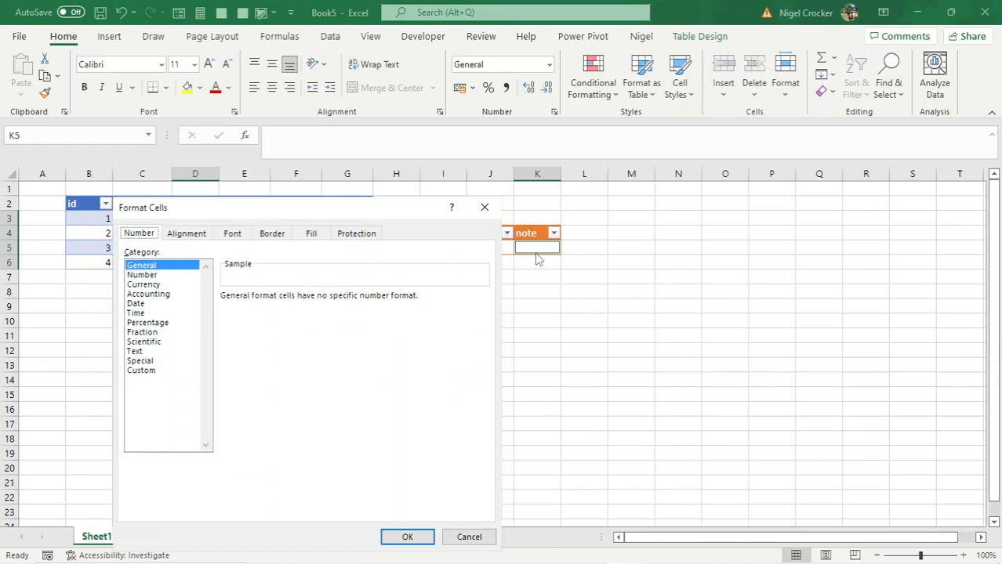
{"action": "left_click", "coordinate": [140, 351]}
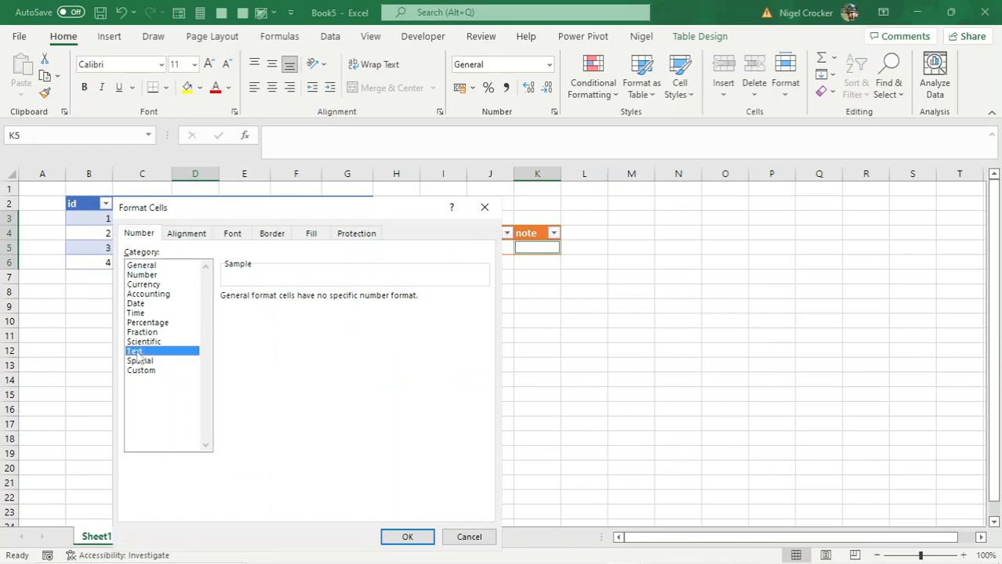
{"action": "left_click", "coordinate": [408, 537]}
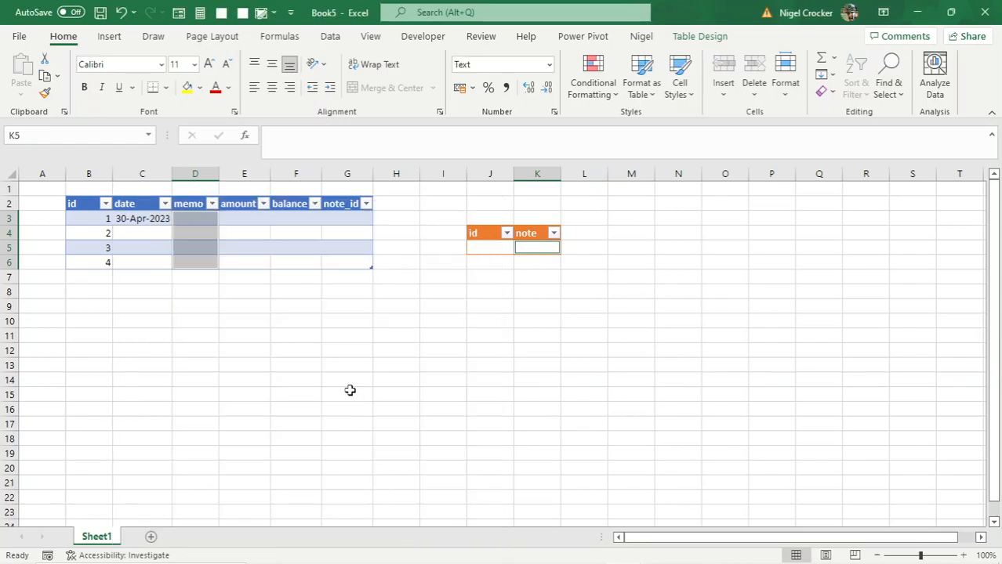
Step: Format the amount and balance cells E3:F6 of bank_statement as Number
{"action": "left_click_drag", "start_coordinate": [259, 218], "coordinate": [288, 262]}
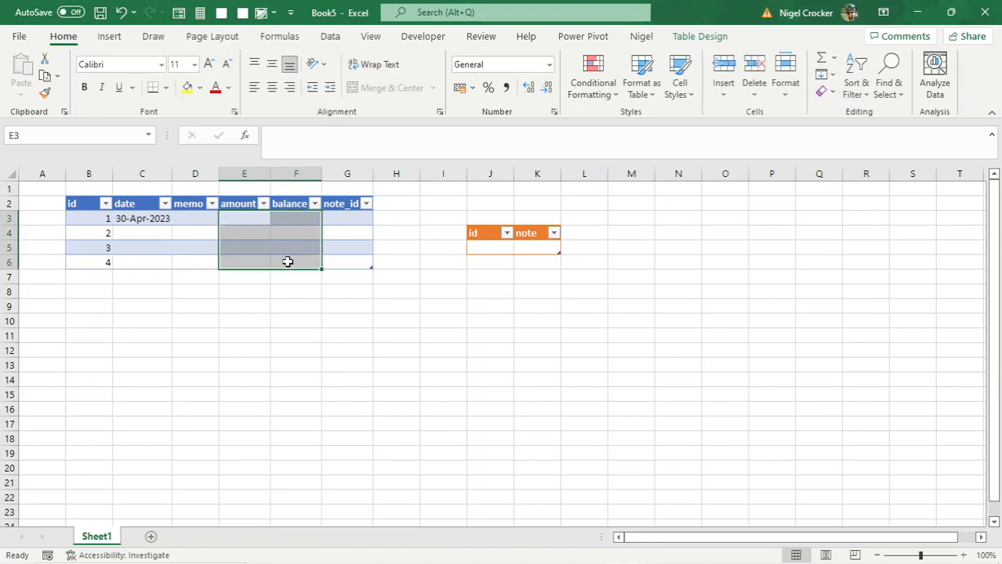
{"action": "key", "text": "ctrl+1"}
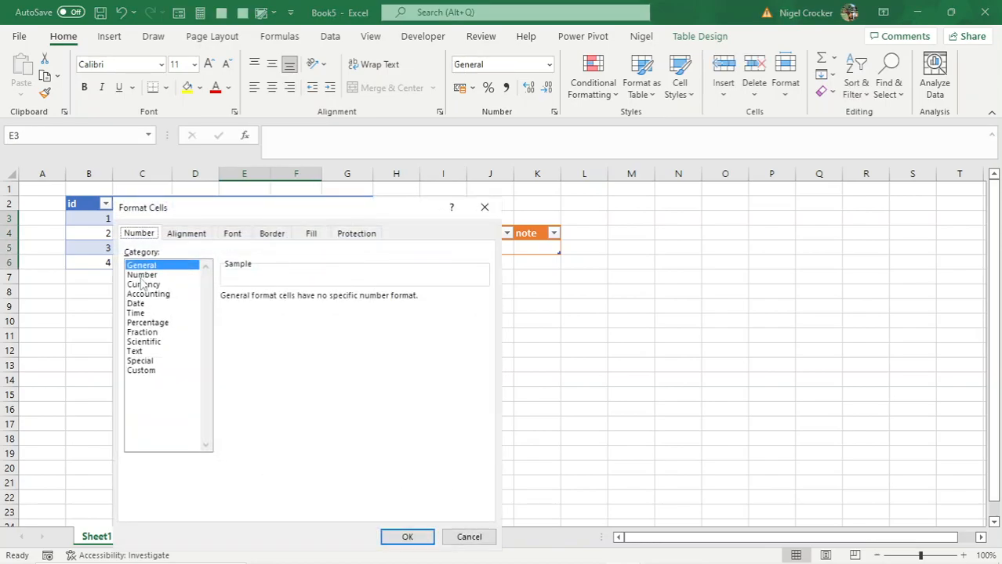
{"action": "left_click", "coordinate": [142, 275]}
{"action": "left_click", "coordinate": [408, 537]}
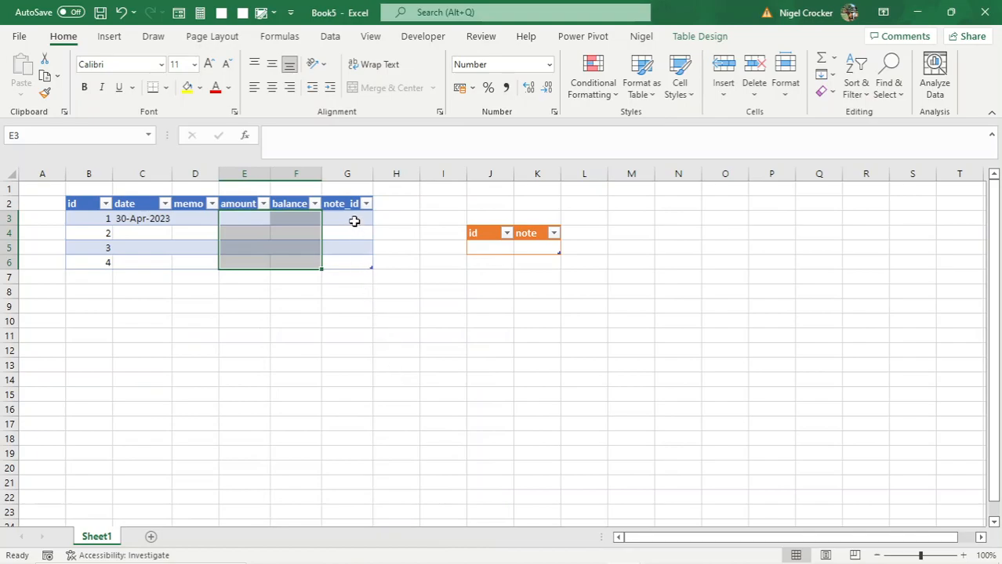
Step: Fill the date in C3 down as a daily series through C6
{"action": "left_click", "coordinate": [494, 244]}
{"action": "left_click", "coordinate": [529, 247]}
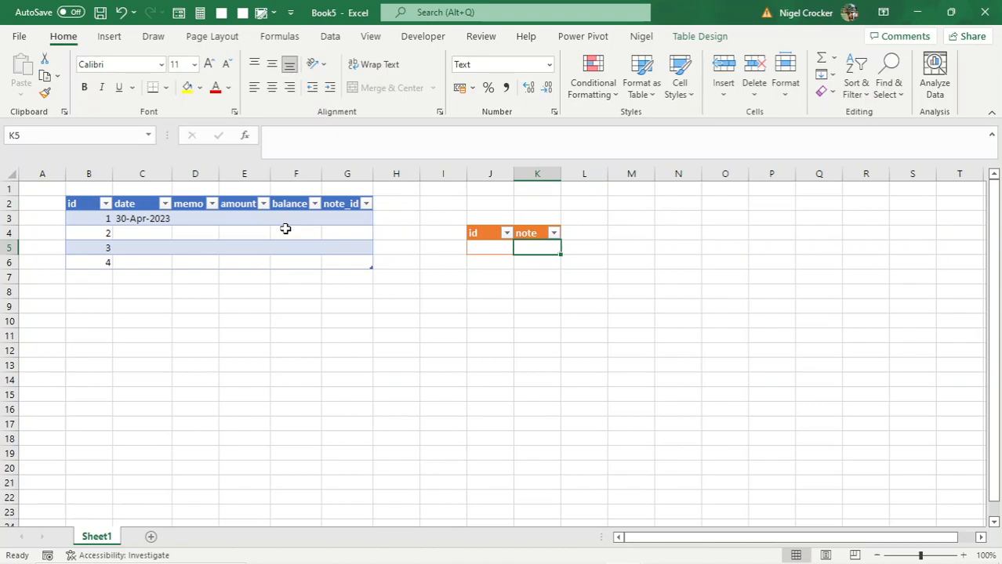
{"action": "left_click", "coordinate": [141, 220]}
{"action": "left_click_drag", "start_coordinate": [173, 227], "coordinate": [174, 264]}
Step: Enter "cellphone" as the memo of the first bank_statement row, cell D3
{"action": "left_click", "coordinate": [189, 220]}
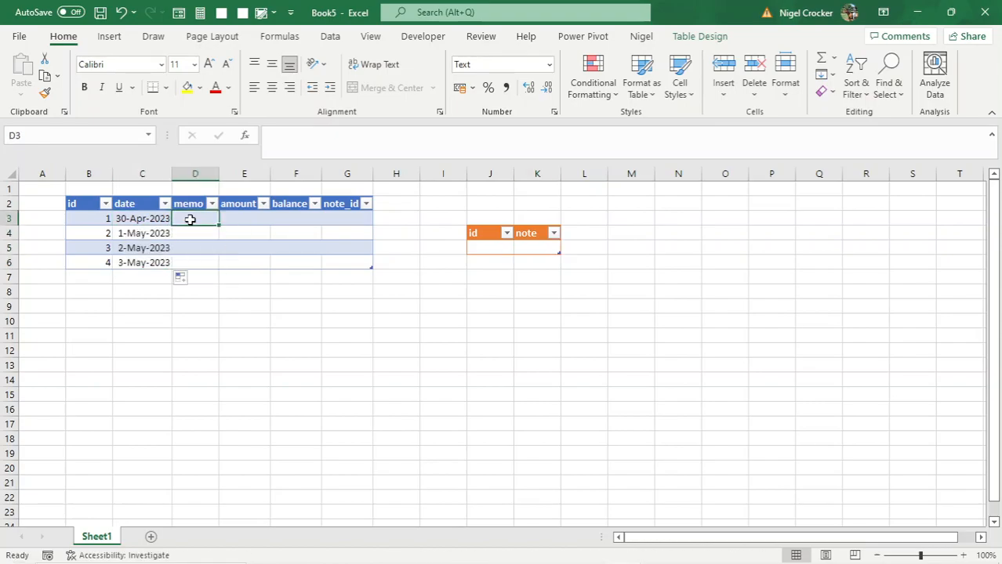
{"action": "type", "text": "ce"}
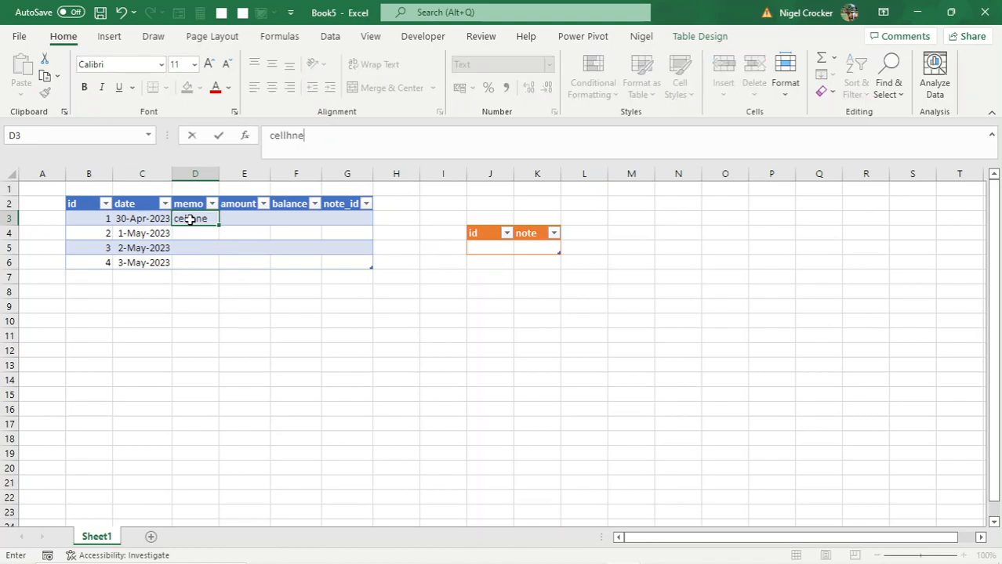
{"action": "type", "text": "llhn"}
{"action": "key", "text": "BackSpace"}
{"action": "key", "text": "BackSpace"}
{"action": "type", "text": "phine"}
{"action": "key", "text": "BackSpace"}
{"action": "key", "text": "BackSpace"}
{"action": "key", "text": "BackSpace"}
{"action": "type", "text": "one"}
{"action": "key", "text": "Return"}
Step: Enter "car payment" as the memo of the second bank_statement row, cell D4
{"action": "type", "text": "car payemnt"}
{"action": "key", "text": "BackSpace"}
{"action": "key", "text": "BackSpace"}
{"action": "key", "text": "BackSpace"}
{"action": "key", "text": "BackSpace"}
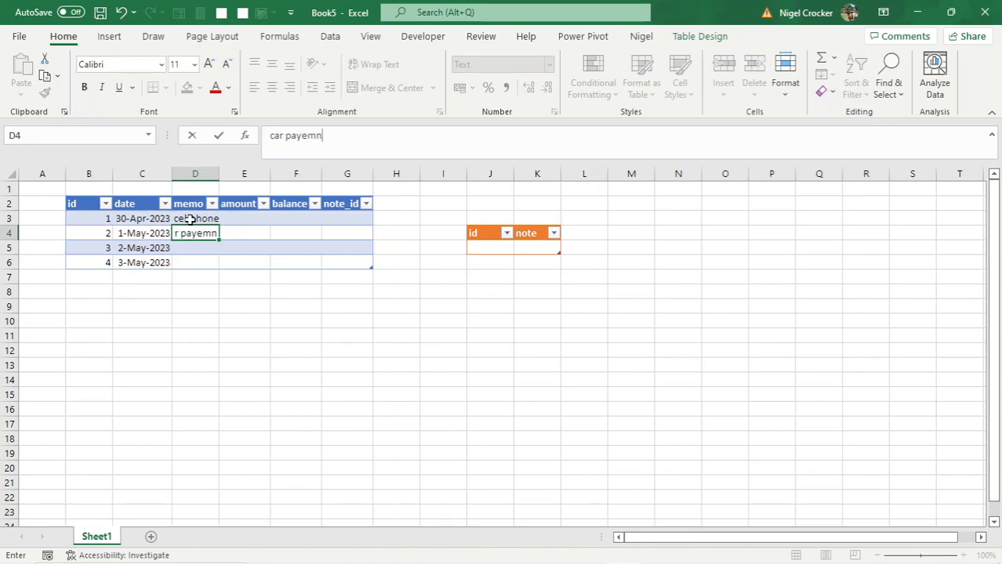
{"action": "type", "text": "ment"}
{"action": "key", "text": "Return"}
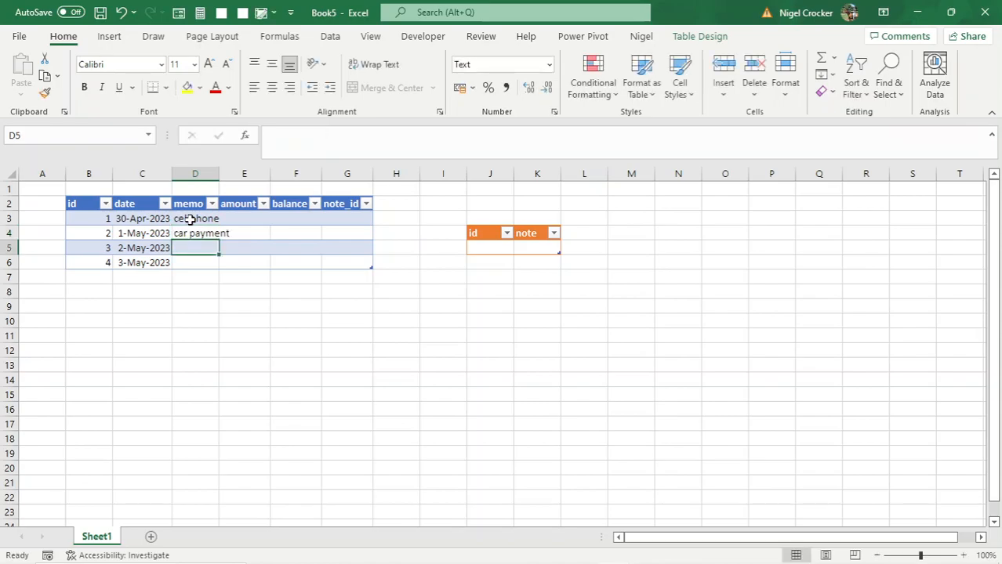
Step: Enter the memos "transfer" in D5 and "bank charges" in D6
{"action": "type", "text": "transfer"}
{"action": "key", "text": "Return"}
{"action": "type", "text": "babnk"}
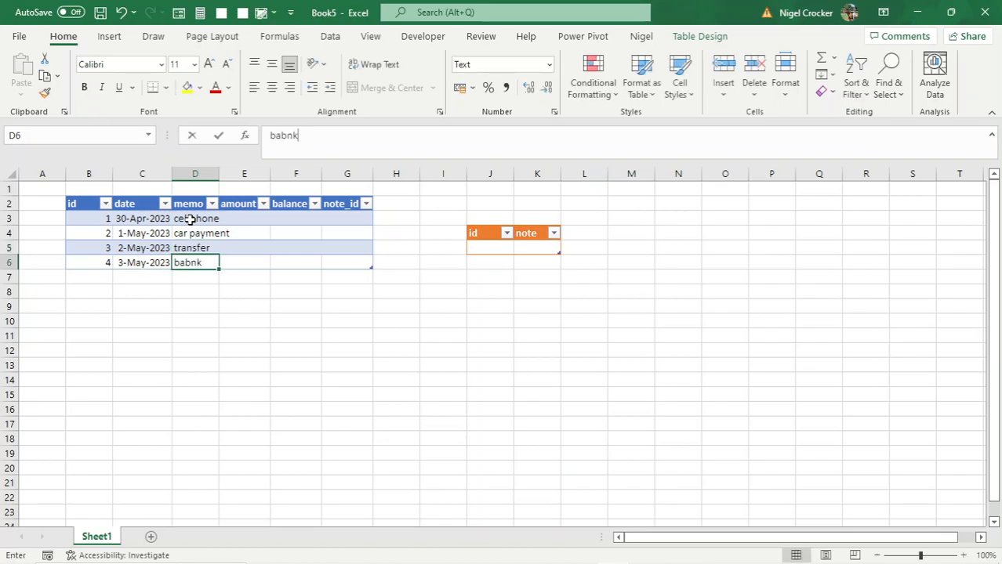
{"action": "key", "text": "BackSpace"}
{"action": "key", "text": "BackSpace"}
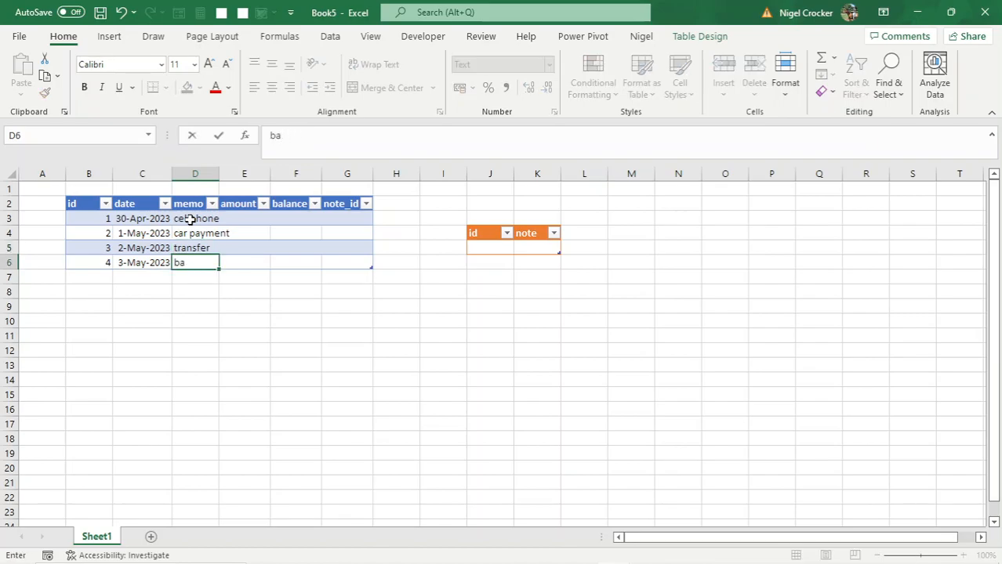
{"action": "type", "text": "nk charges"}
{"action": "left_click", "coordinate": [245, 243]}
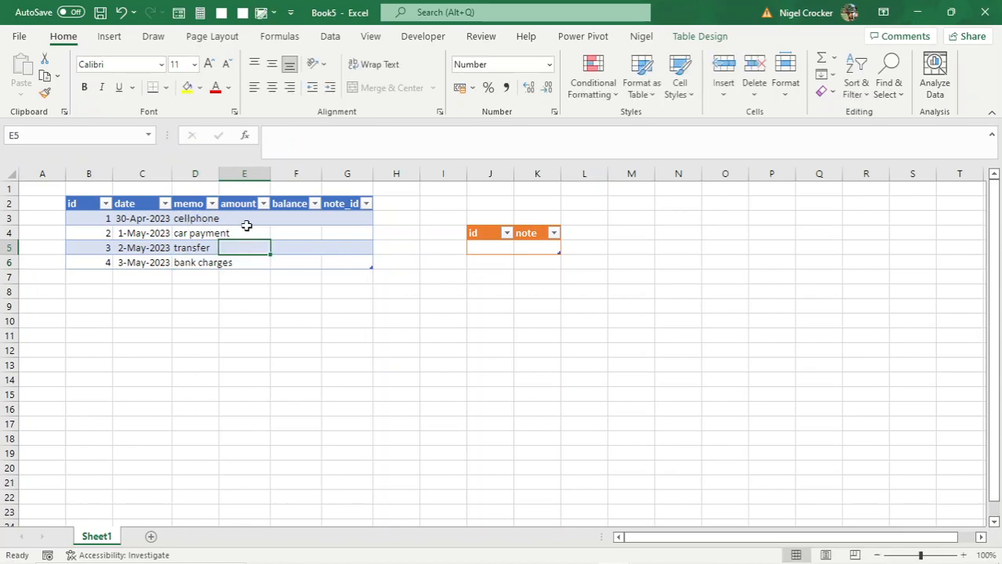
Step: Widen the memo column to fit its text and enter the amounts -50, -1000, 500 and -20 in E3:E6
{"action": "left_click", "coordinate": [244, 221]}
{"action": "left_click_drag", "start_coordinate": [220, 173], "coordinate": [305, 173]}
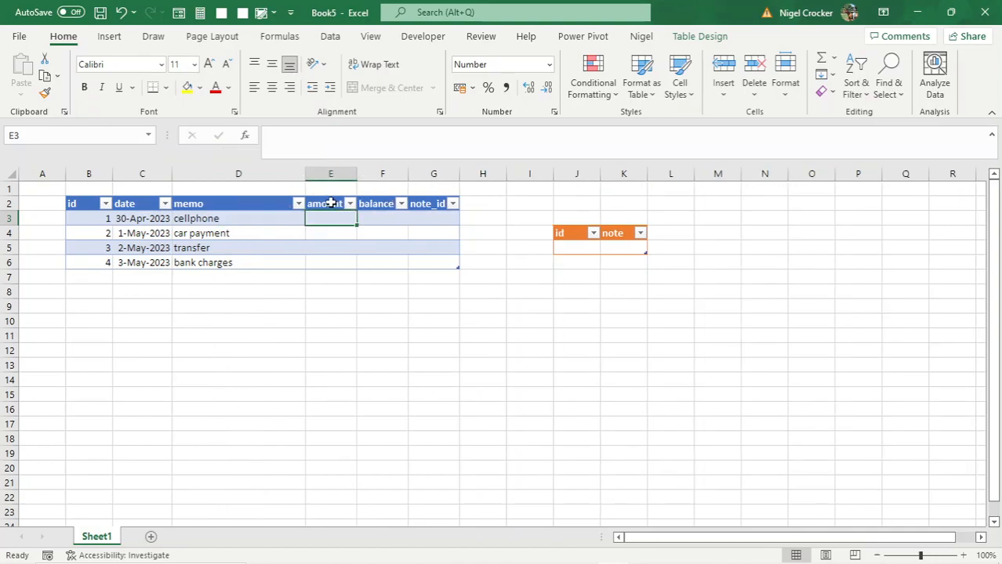
{"action": "type", "text": "-50"}
{"action": "key", "text": "Return"}
{"action": "type", "text": "-1000"}
{"action": "key", "text": "Return"}
{"action": "type", "text": "500"}
{"action": "key", "text": "Return"}
{"action": "type", "text": "-2"}
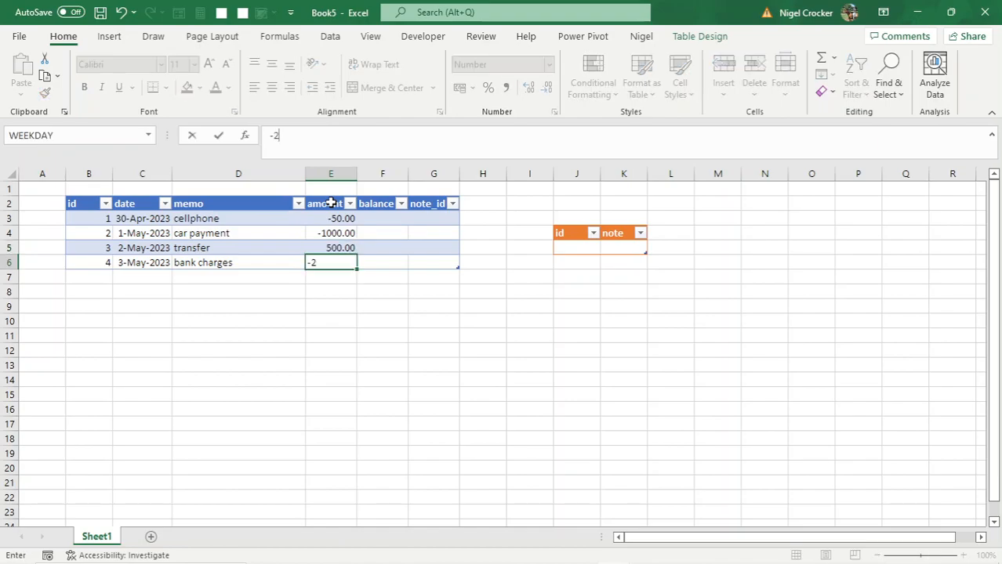
{"action": "type", "text": "0"}
{"action": "left_click", "coordinate": [424, 247]}
Step: Add a Quick Analysis running total of the amounts E3:E6 to the neighbouring balance column
{"action": "left_click_drag", "start_coordinate": [339, 219], "coordinate": [338, 259]}
{"action": "left_click", "coordinate": [368, 280]}
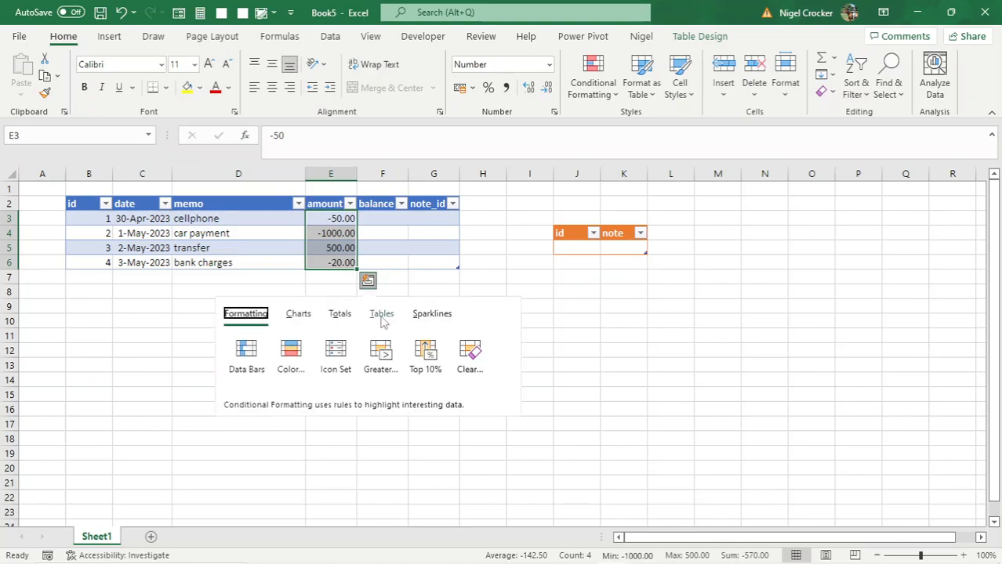
{"action": "left_click", "coordinate": [338, 313]}
{"action": "left_click", "coordinate": [511, 359]}
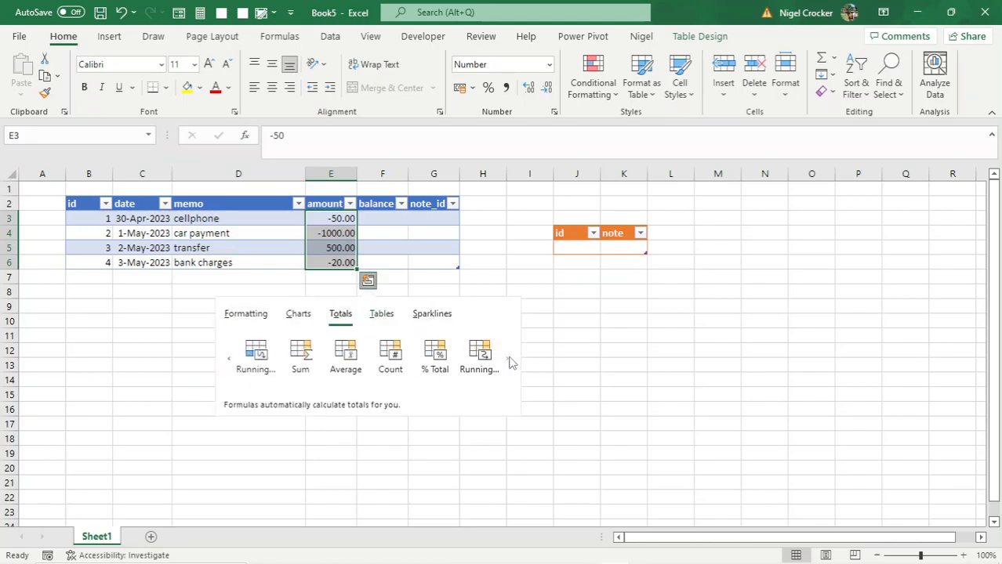
{"action": "left_click", "coordinate": [462, 356]}
{"action": "left_click", "coordinate": [481, 331]}
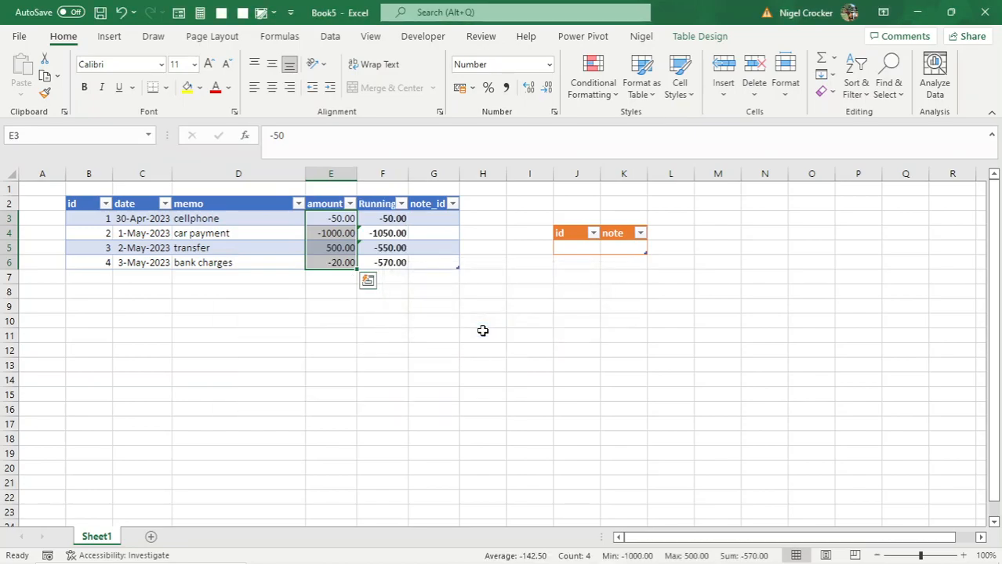
{"action": "left_click", "coordinate": [381, 219]}
{"action": "left_click_drag", "start_coordinate": [381, 218], "coordinate": [384, 262]}
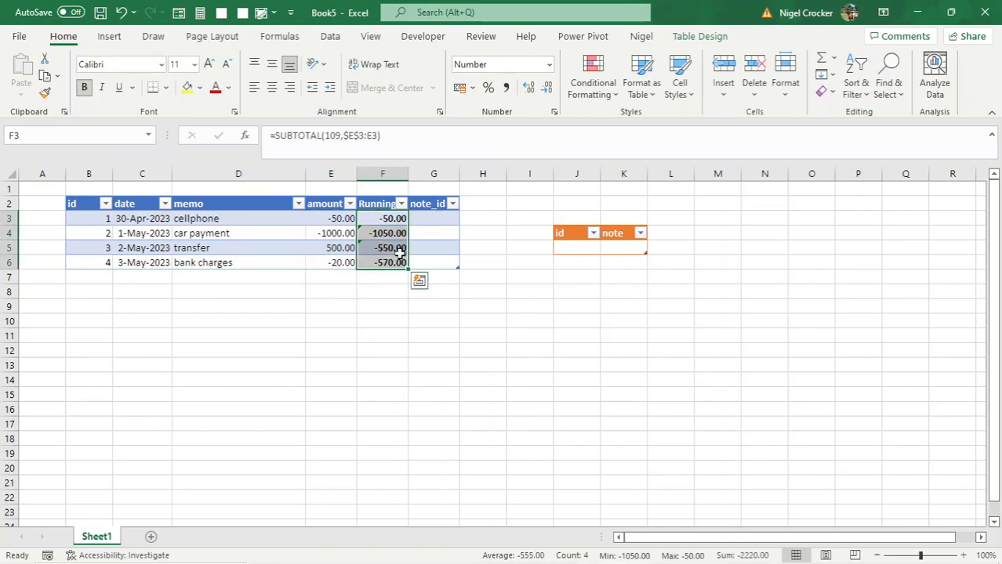
{"action": "right_click", "coordinate": [400, 253]}
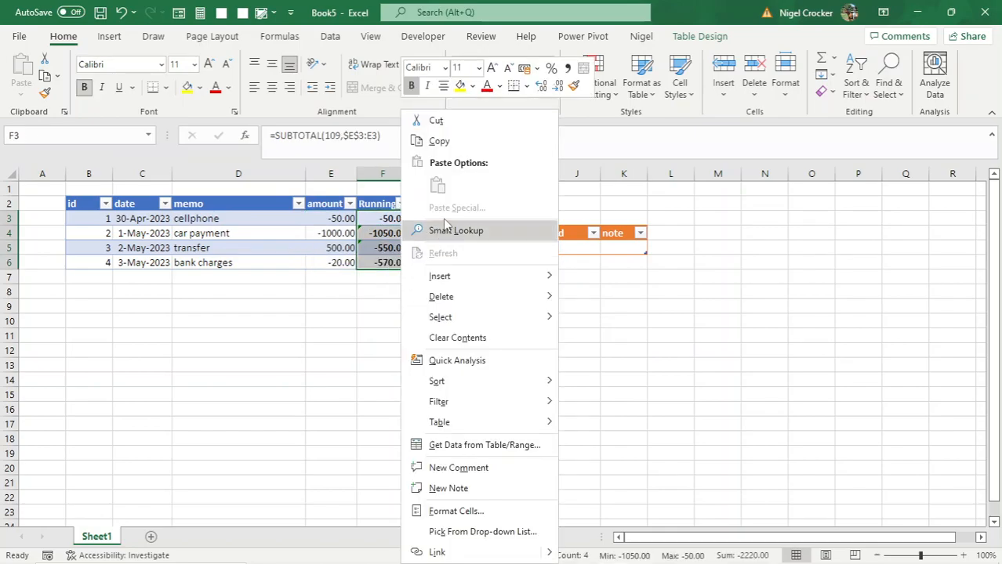
{"action": "left_click", "coordinate": [379, 235]}
Step: Replace the running total formulas in F3:F6 with their values by copying and pasting them in place as values
{"action": "left_click_drag", "start_coordinate": [379, 218], "coordinate": [377, 258]}
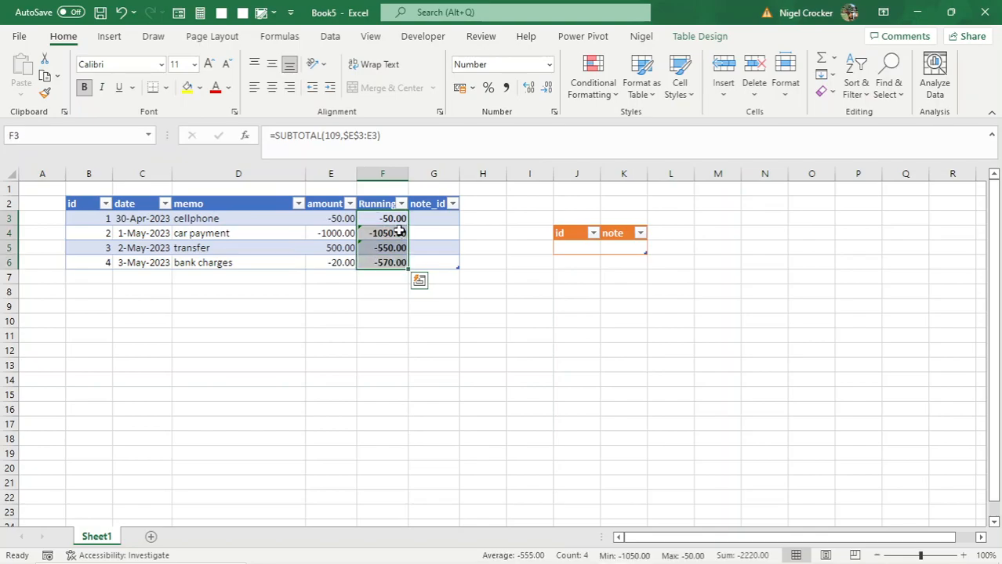
{"action": "key", "text": "ctrl+c"}
{"action": "right_click", "coordinate": [400, 233]}
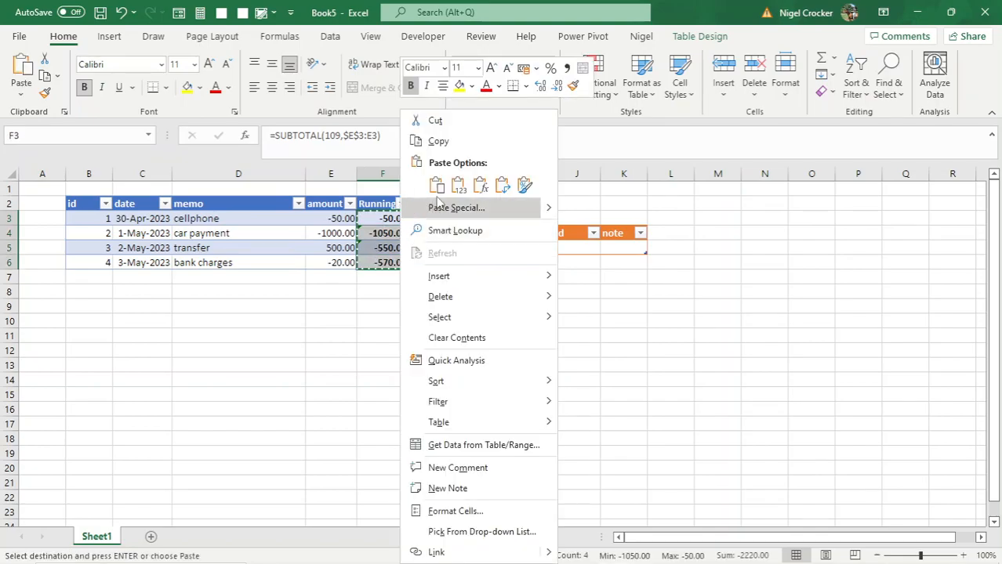
{"action": "left_click", "coordinate": [459, 185]}
{"action": "left_click", "coordinate": [422, 221]}
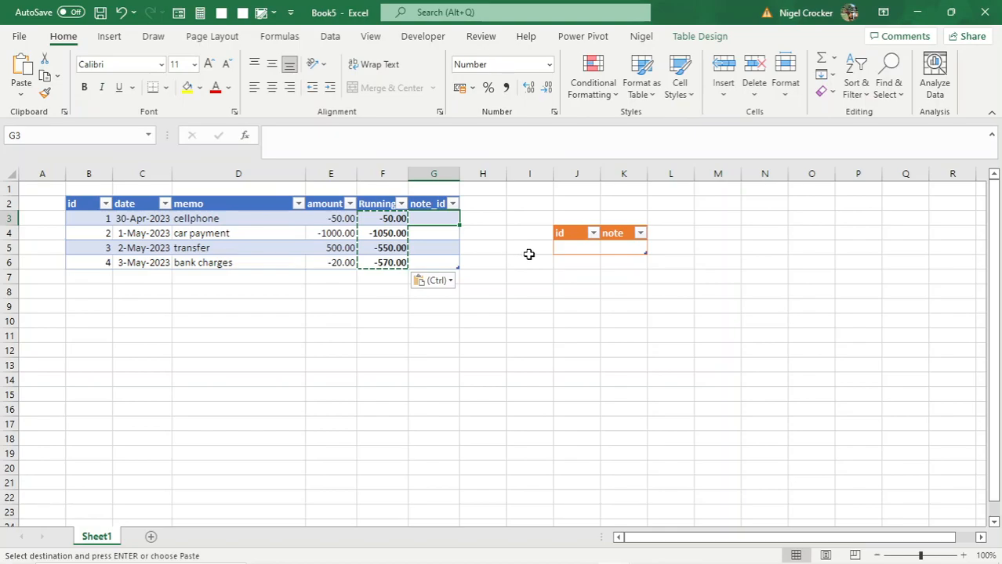
Step: Fill the first row of the note table with id 1 and the note "my wifes expense"
{"action": "left_click", "coordinate": [569, 247]}
{"action": "type", "text": "1"}
{"action": "key", "text": "Tab"}
{"action": "type", "text": "my w"}
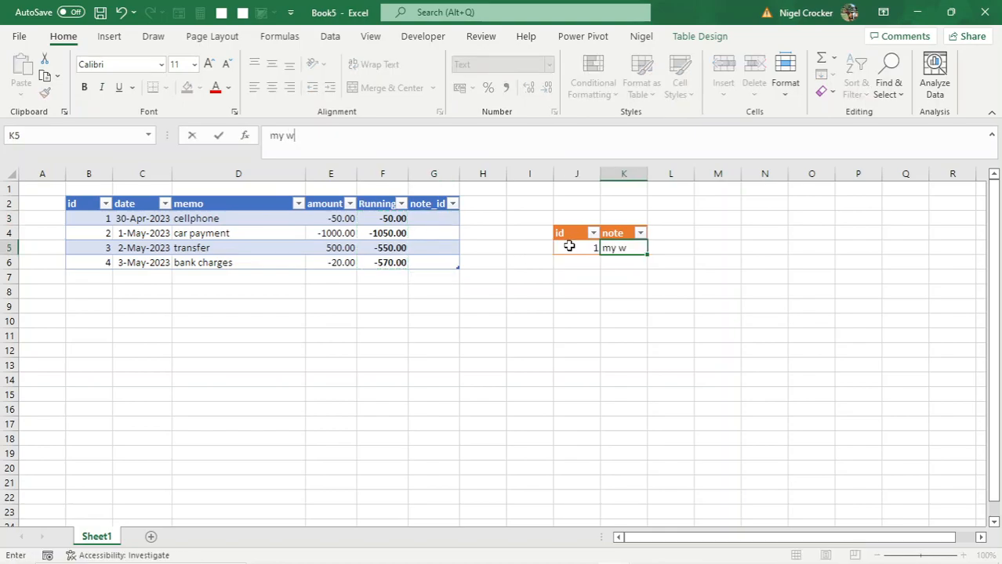
{"action": "type", "text": "ifes expense"}
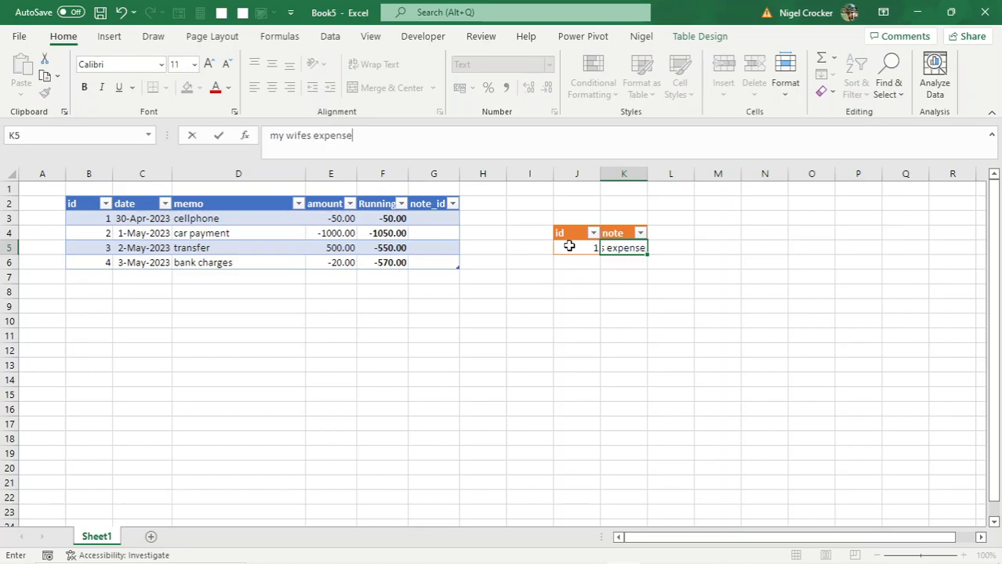
{"action": "key", "text": "Return"}
Step: Add the notes "my expense" in K6 and "no comment" in K7 below the first note
{"action": "type", "text": "m"}
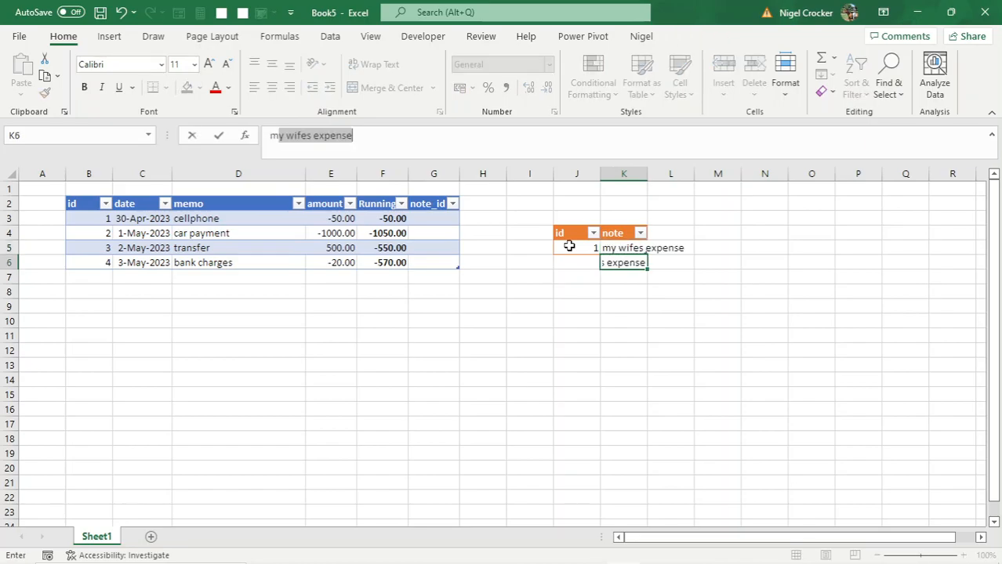
{"action": "type", "text": "y expense"}
{"action": "key", "text": "Return"}
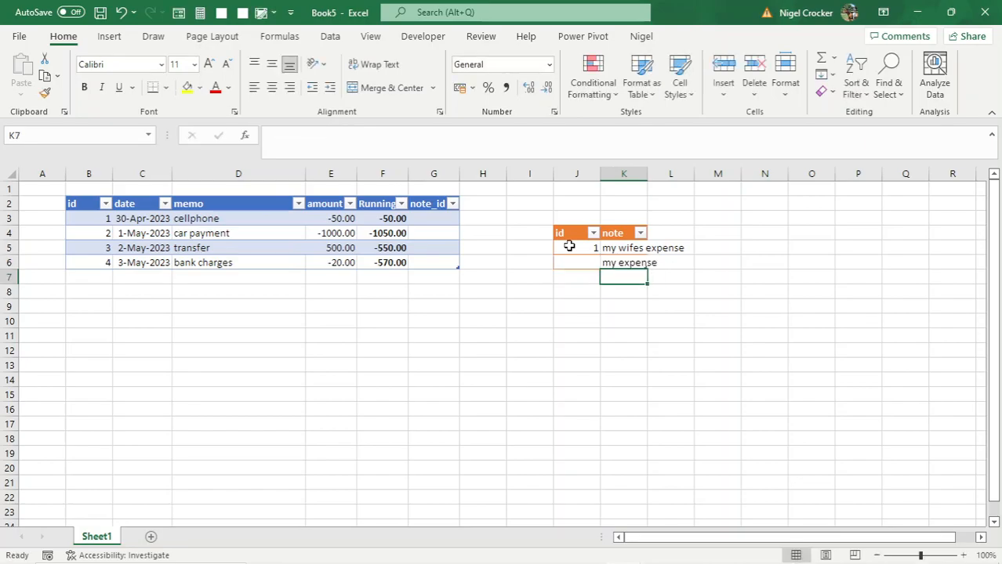
{"action": "type", "text": "no comment"}
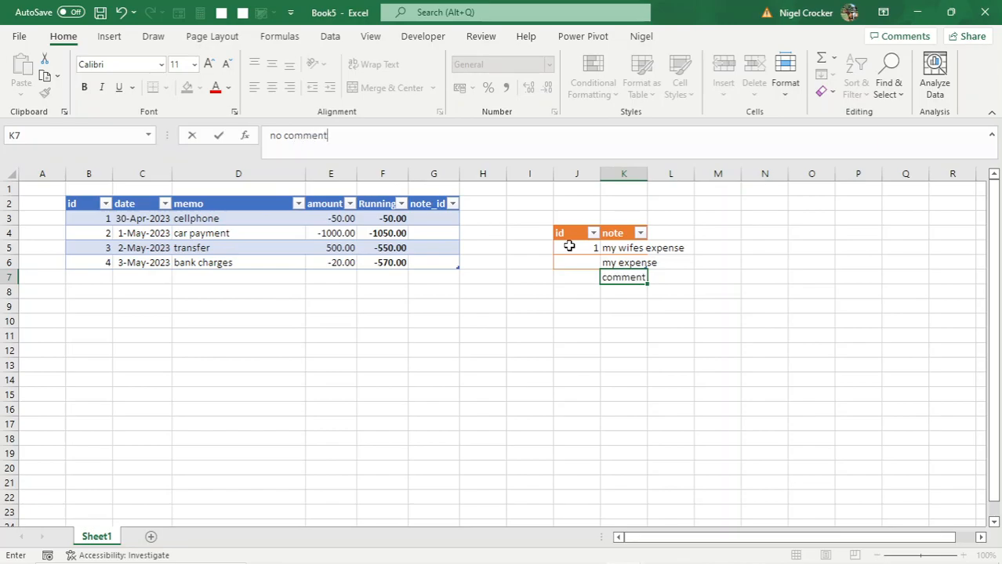
{"action": "left_click", "coordinate": [563, 284]}
Step: Enter the ids 2 and 3 in J6:J7 of the note table and autofit the note column's width
{"action": "left_click", "coordinate": [571, 261]}
{"action": "type", "text": "2"}
{"action": "key", "text": "Return"}
{"action": "type", "text": "3"}
{"action": "key", "text": "Return"}
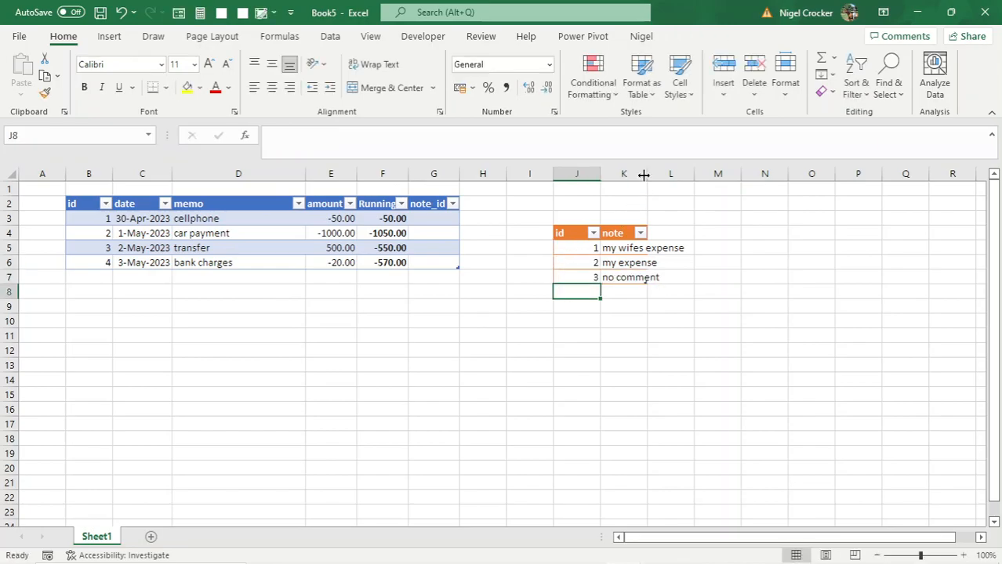
{"action": "double_click", "coordinate": [646, 173]}
{"action": "left_click", "coordinate": [588, 277]}
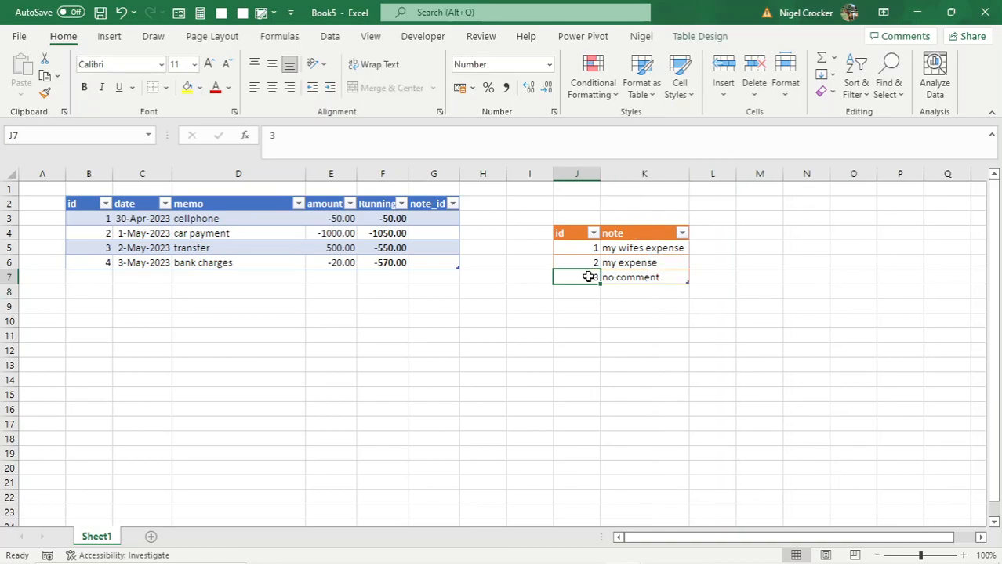
Step: Assign note_id 1 to the cellphone row of bank_statement, cell G3
{"action": "left_click", "coordinate": [429, 217]}
{"action": "type", "text": "1"}
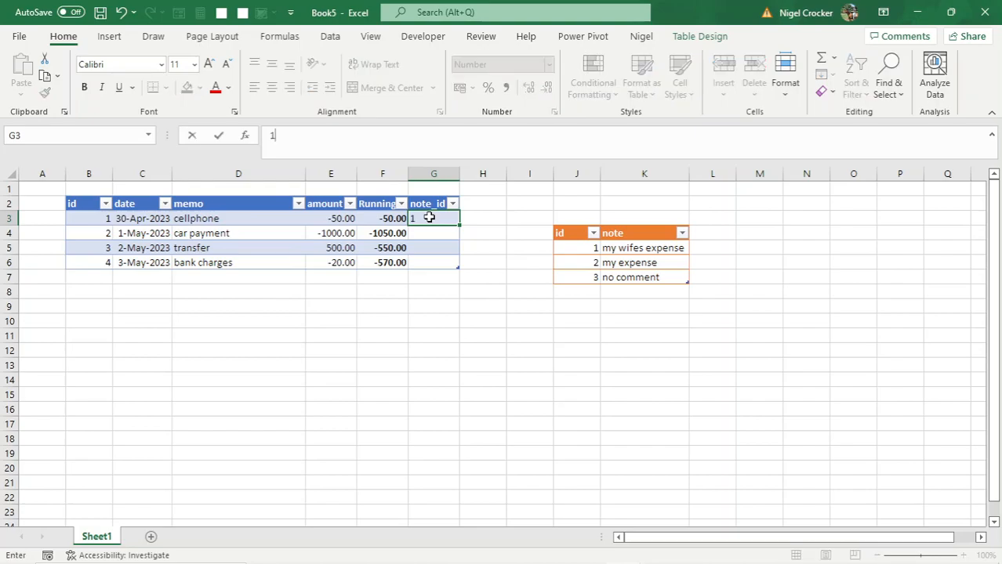
{"action": "key", "text": "Return"}
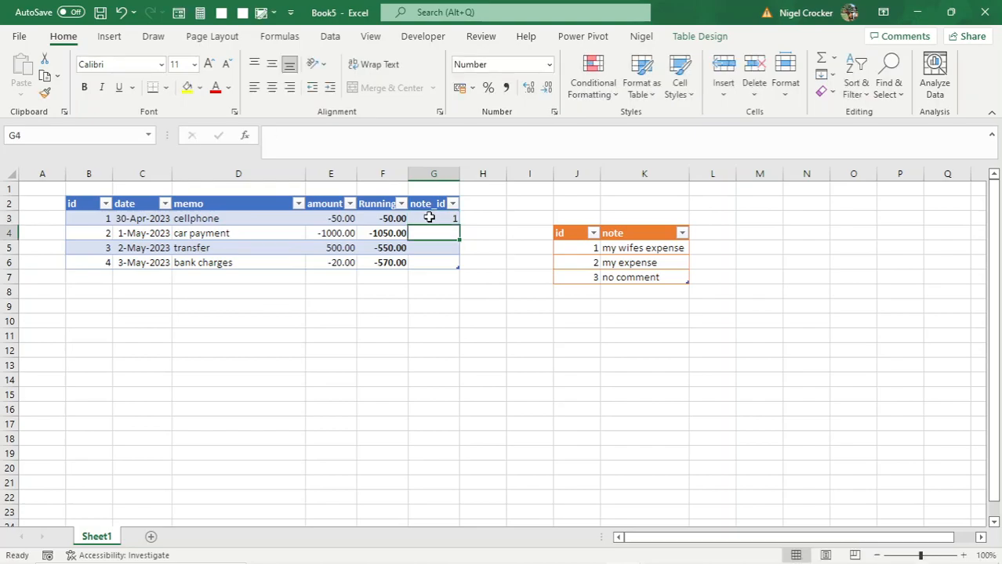
Step: Assign note_id 2 to the car payment row and 3 to the transfer and bank charges rows of bank_statement, cells G4:G6
{"action": "type", "text": "2"}
{"action": "key", "text": "Return"}
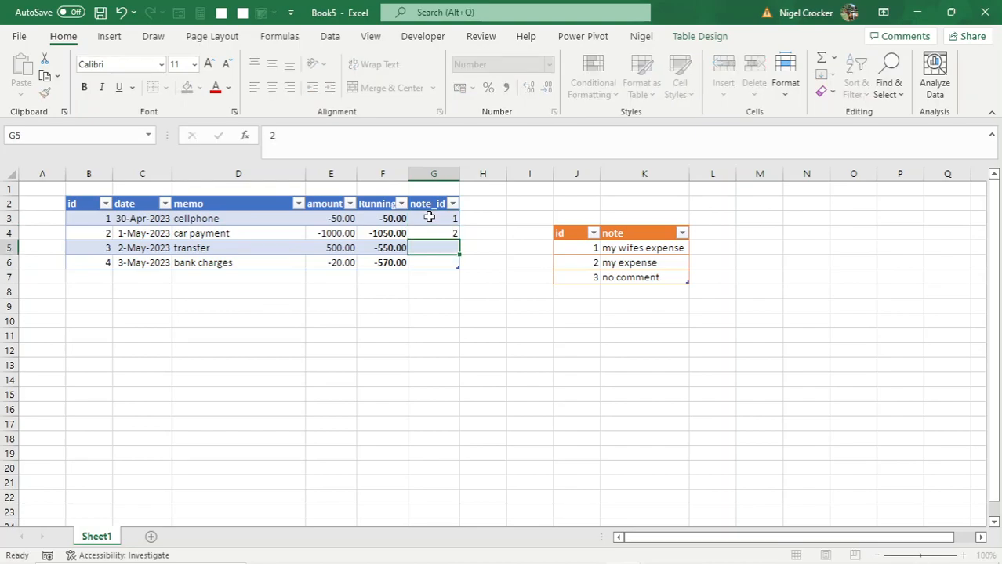
{"action": "type", "text": "3"}
{"action": "key", "text": "Return"}
{"action": "type", "text": "3"}
{"action": "key", "text": "ctrl+Return"}
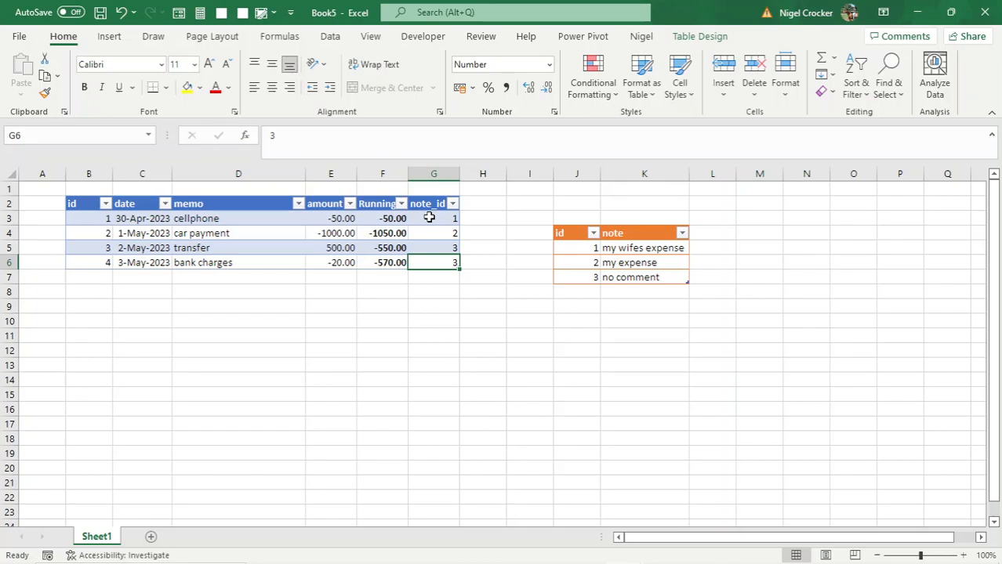
Step: Add both the bank_statement and note tables to the Power Pivot data model
{"action": "left_click", "coordinate": [429, 218]}
{"action": "left_click", "coordinate": [329, 221]}
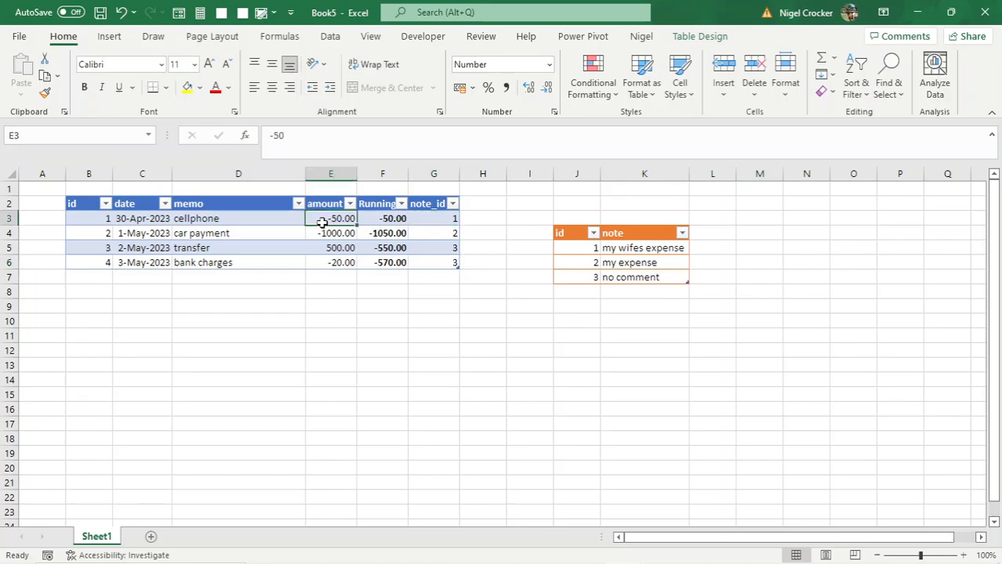
{"action": "left_click", "coordinate": [582, 37]}
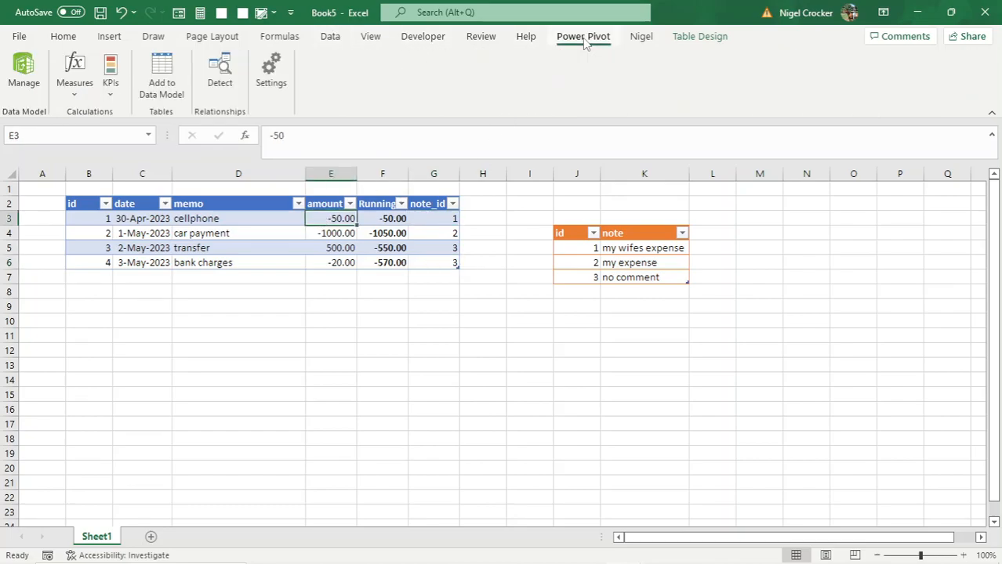
{"action": "left_click", "coordinate": [159, 88]}
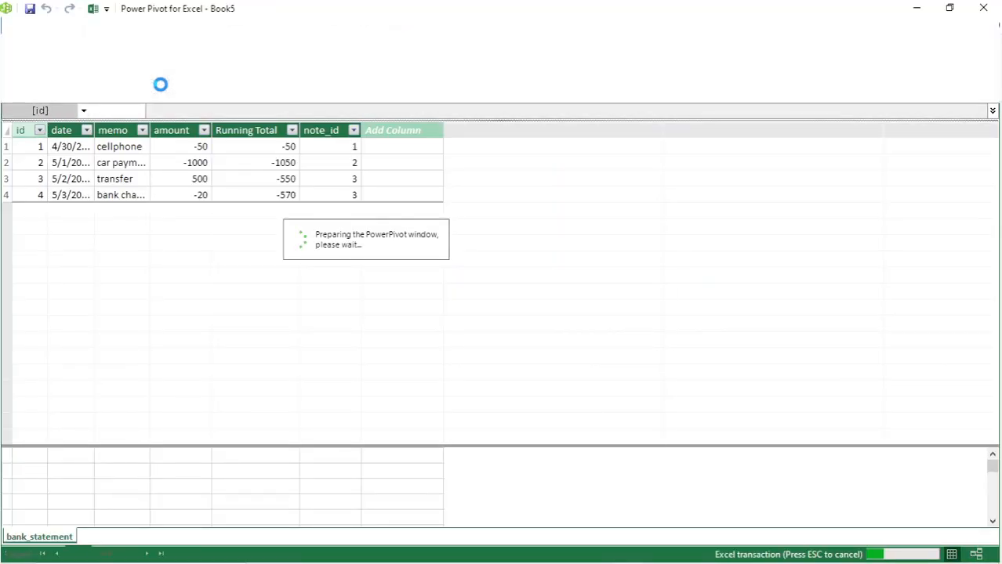
{"action": "left_click", "coordinate": [983, 9]}
{"action": "left_click", "coordinate": [613, 261]}
{"action": "left_click", "coordinate": [178, 88]}
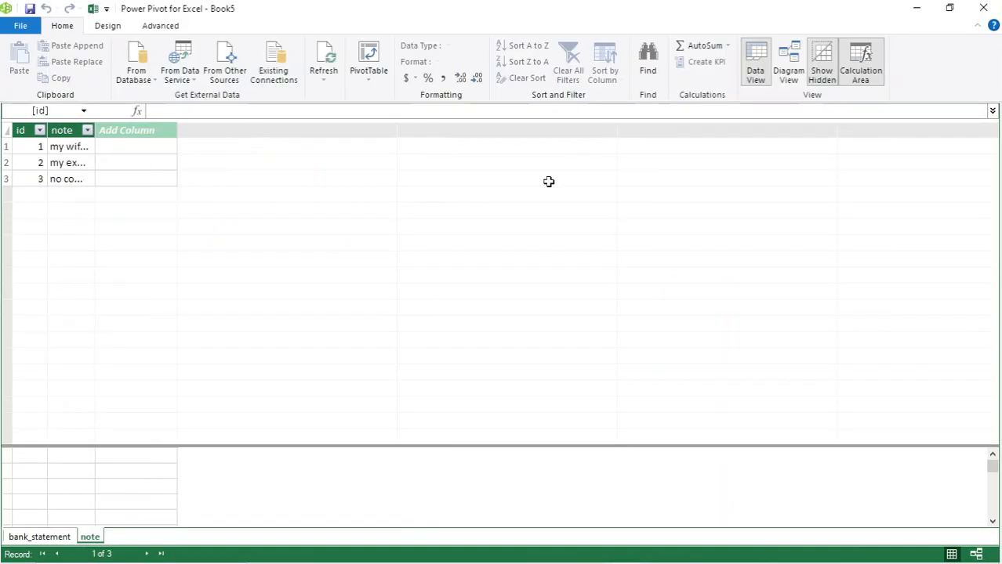
Step: In the data model diagram, enlarge bank_statement to show all fields and relate its note_id to the note table's id
{"action": "left_click", "coordinate": [789, 77]}
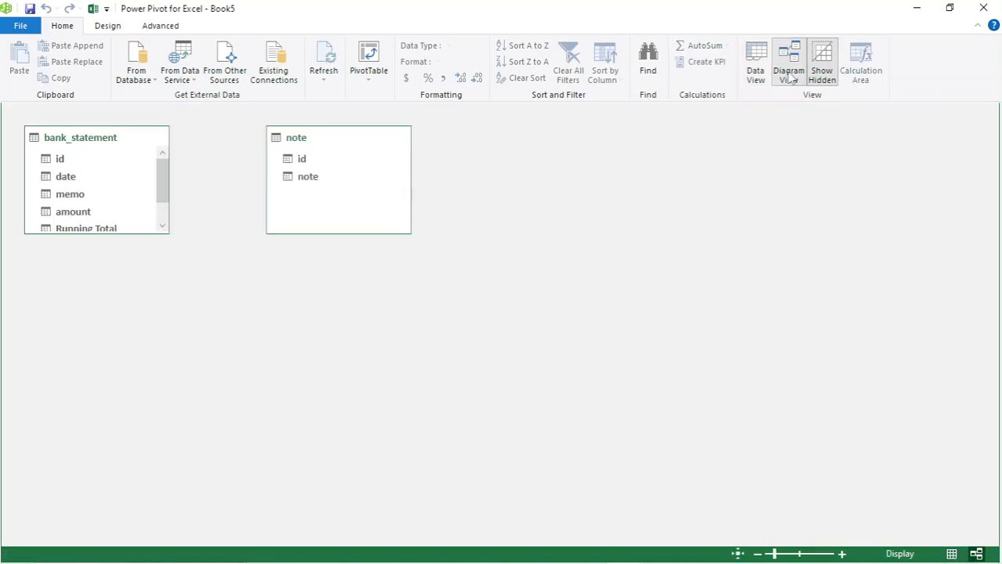
{"action": "left_click_drag", "start_coordinate": [126, 235], "coordinate": [114, 296]}
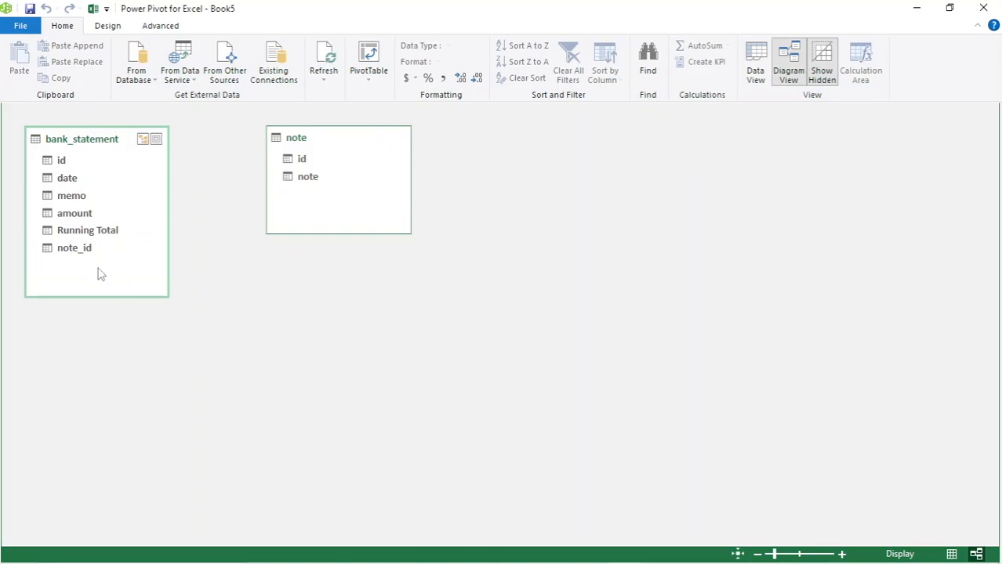
{"action": "left_click_drag", "start_coordinate": [88, 250], "coordinate": [304, 160]}
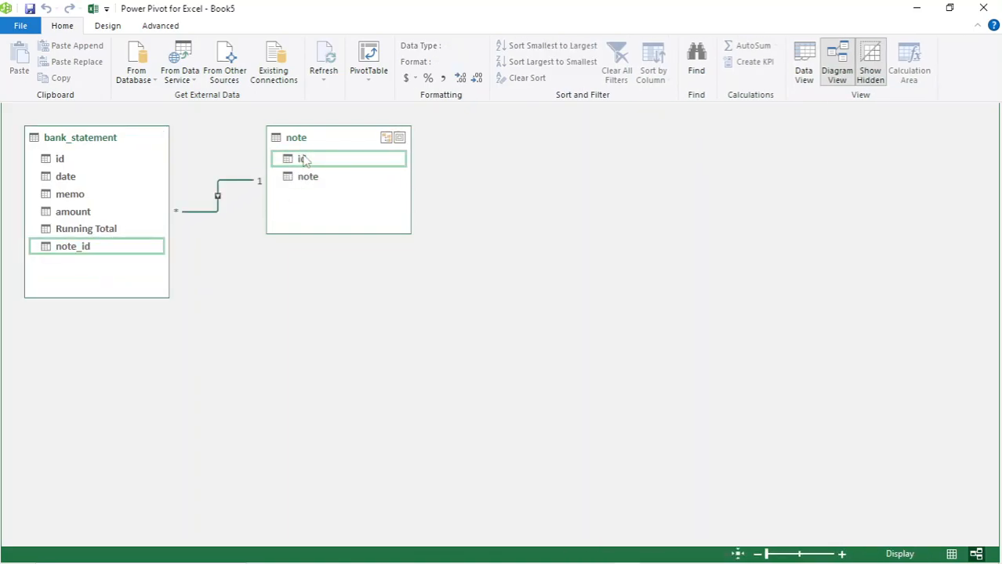
Step: Create a PivotTable from the data model on a new worksheet
{"action": "left_click", "coordinate": [370, 79]}
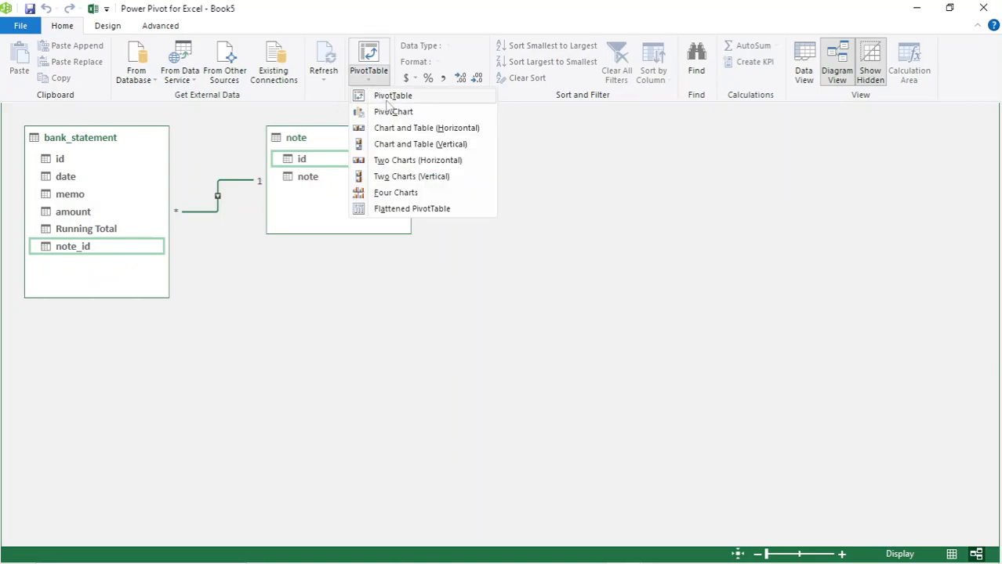
{"action": "left_click", "coordinate": [385, 97]}
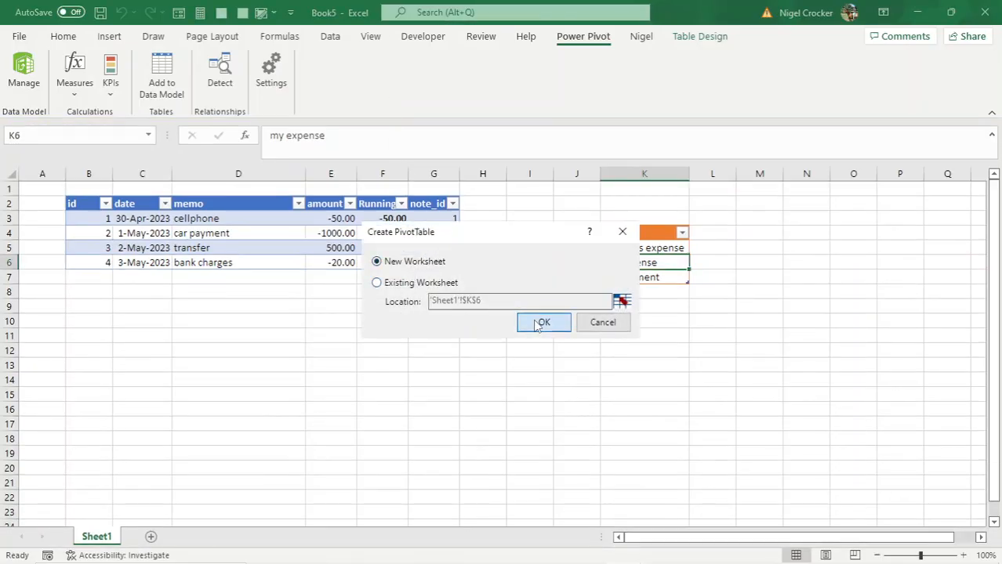
{"action": "left_click", "coordinate": [543, 323]}
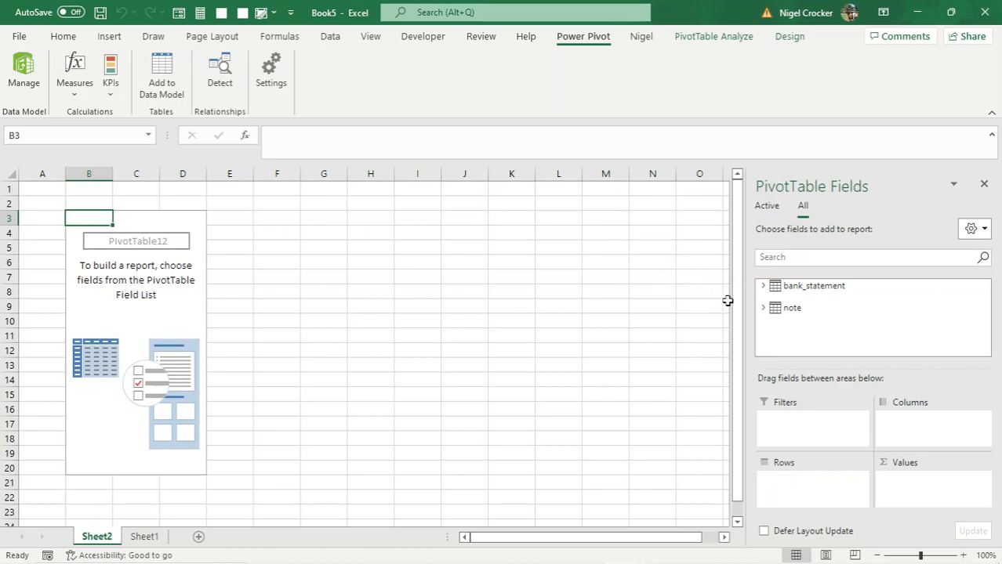
Step: Add bank_statement's amount field as the PivotTable's summed values and its memo field as the rows
{"action": "left_click", "coordinate": [767, 289]}
{"action": "left_click_drag", "start_coordinate": [810, 351], "coordinate": [912, 494]}
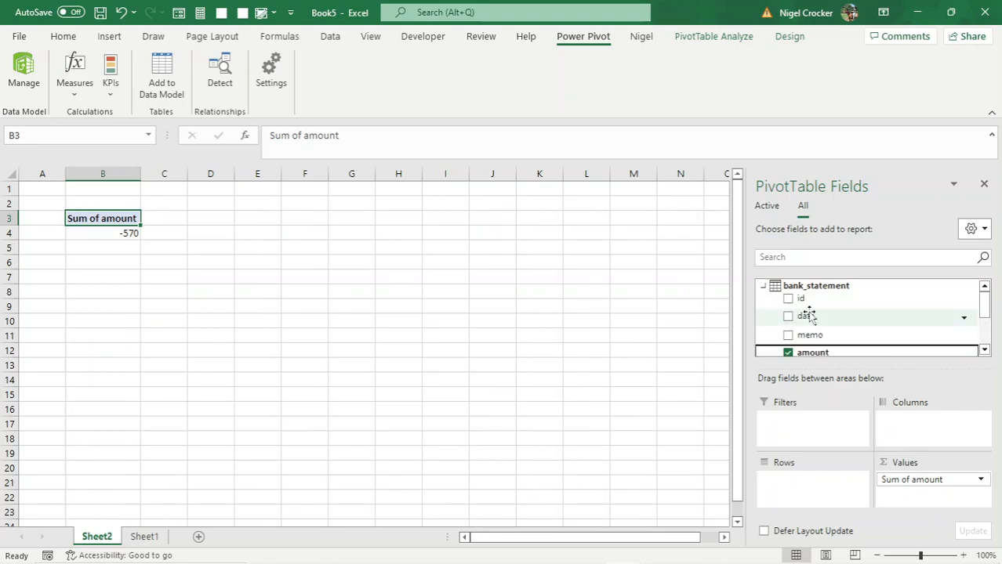
{"action": "left_click_drag", "start_coordinate": [810, 337], "coordinate": [771, 478]}
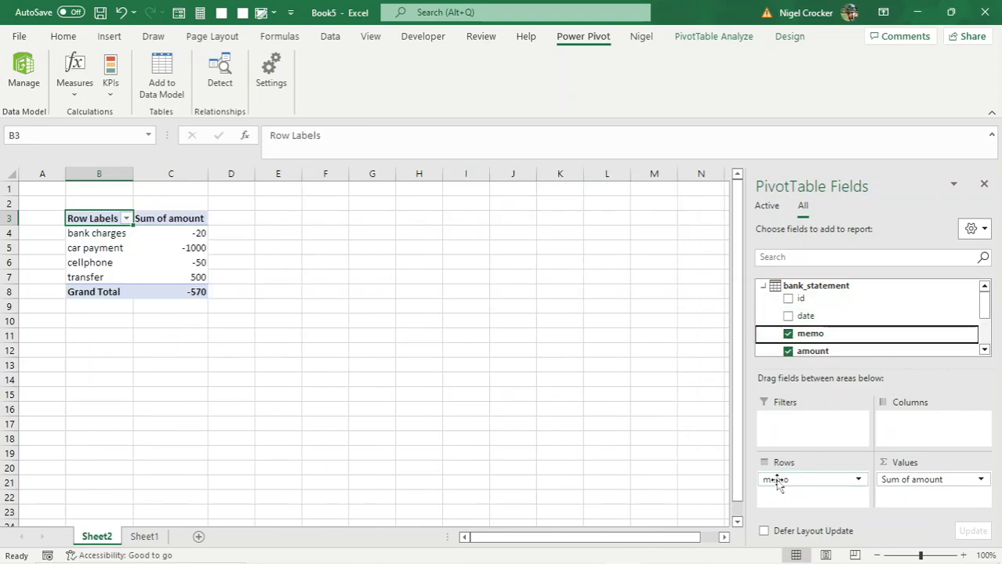
Step: Add the note table's note field to the rows beneath memo and check the note under each memo entry
{"action": "left_click", "coordinate": [763, 286]}
{"action": "left_click", "coordinate": [763, 308]}
{"action": "left_click_drag", "start_coordinate": [799, 339], "coordinate": [764, 485]}
{"action": "left_click", "coordinate": [114, 277]}
{"action": "left_click", "coordinate": [129, 245]}
{"action": "left_click", "coordinate": [129, 276]}
{"action": "left_click", "coordinate": [124, 335]}
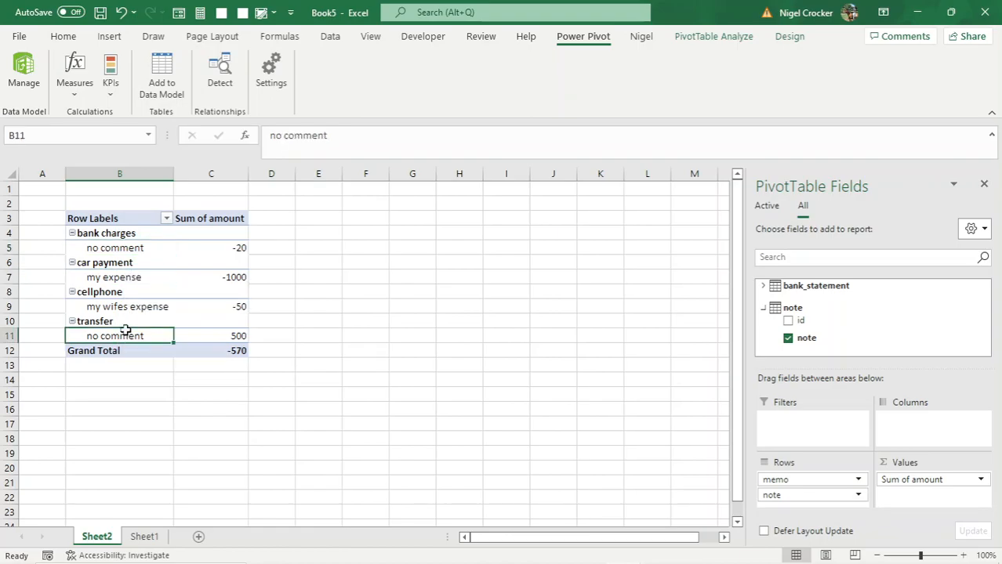
Step: Collapse the entire memo field in the PivotTable so the notes are hidden
{"action": "left_click", "coordinate": [128, 233]}
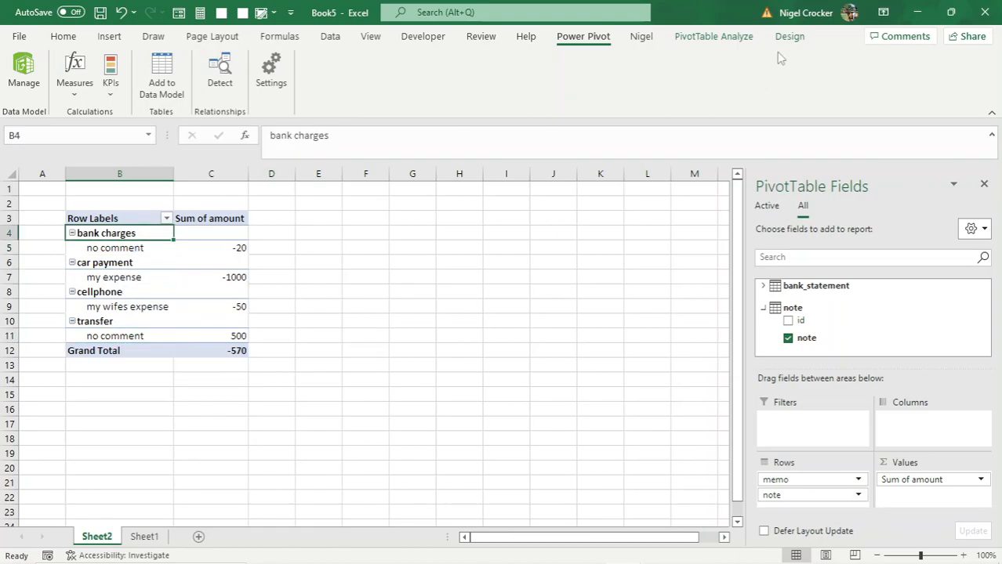
{"action": "left_click", "coordinate": [714, 36]}
{"action": "left_click", "coordinate": [228, 89]}
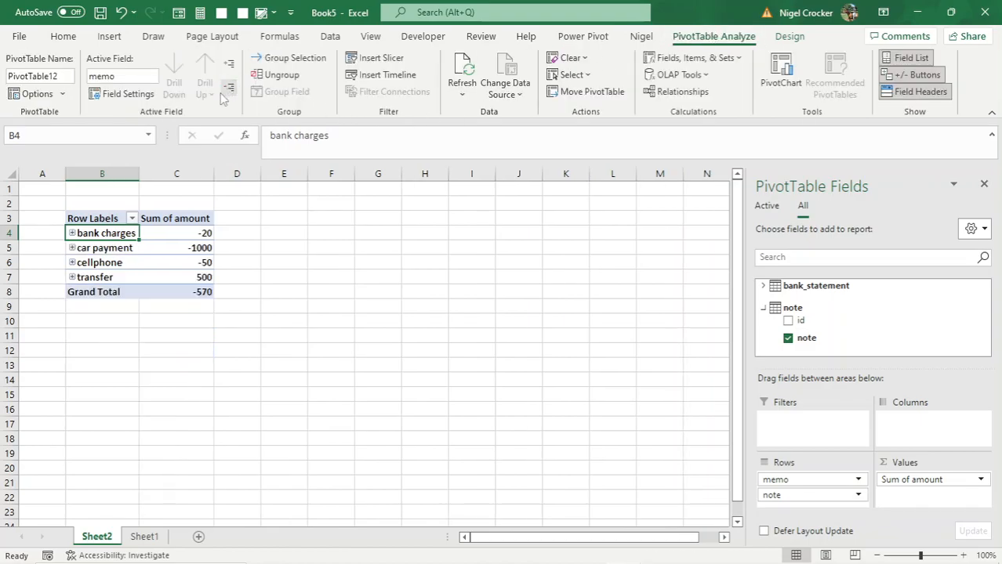
Step: Turn off the PivotTable's grand totals for rows and columns
{"action": "left_click", "coordinate": [101, 292]}
{"action": "left_click", "coordinate": [790, 36]}
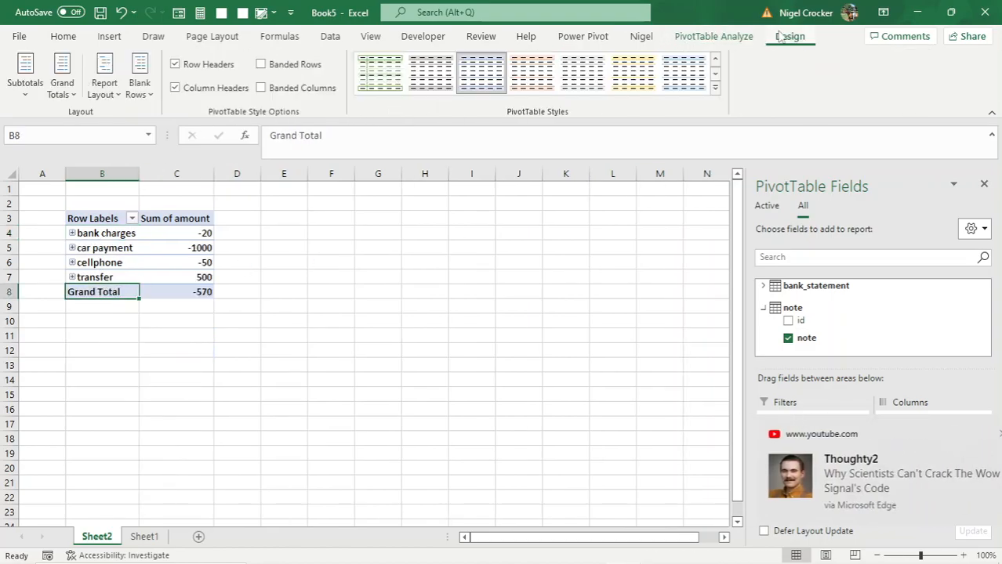
{"action": "left_click", "coordinate": [62, 79]}
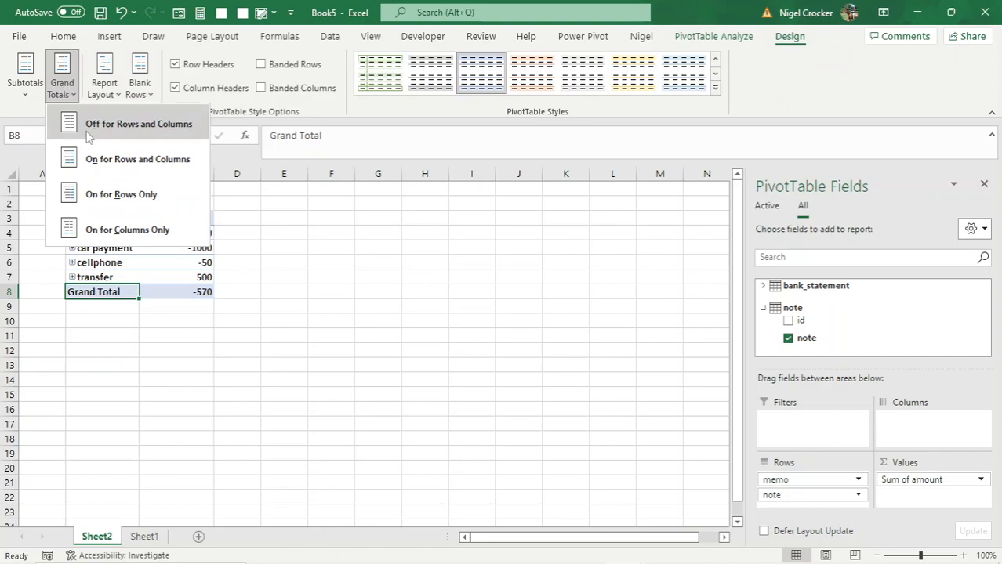
{"action": "left_click", "coordinate": [89, 135]}
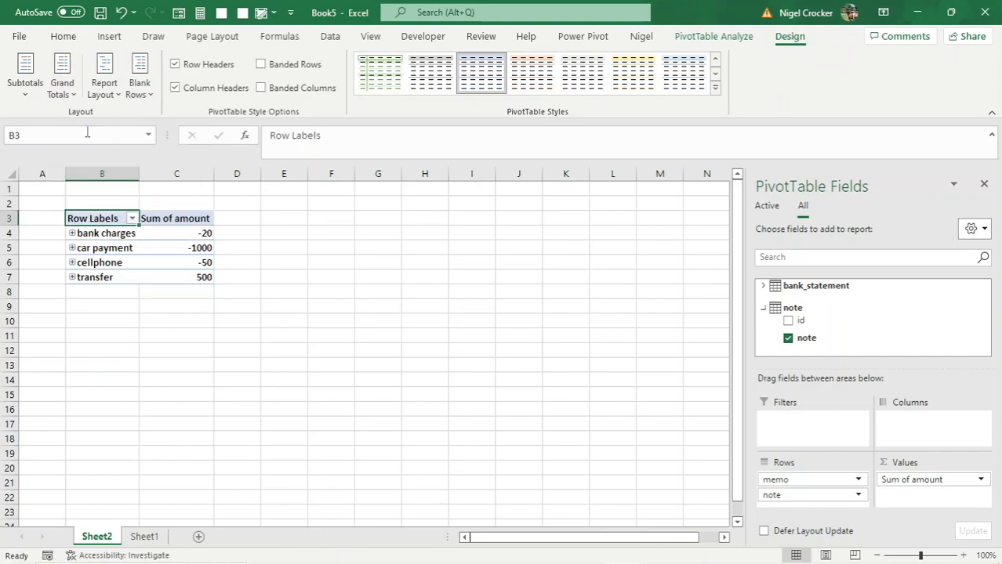
Step: Hide the PivotTable's field headers and replace the "Sum of amount" heading in C3 with a blank
{"action": "left_click", "coordinate": [108, 248]}
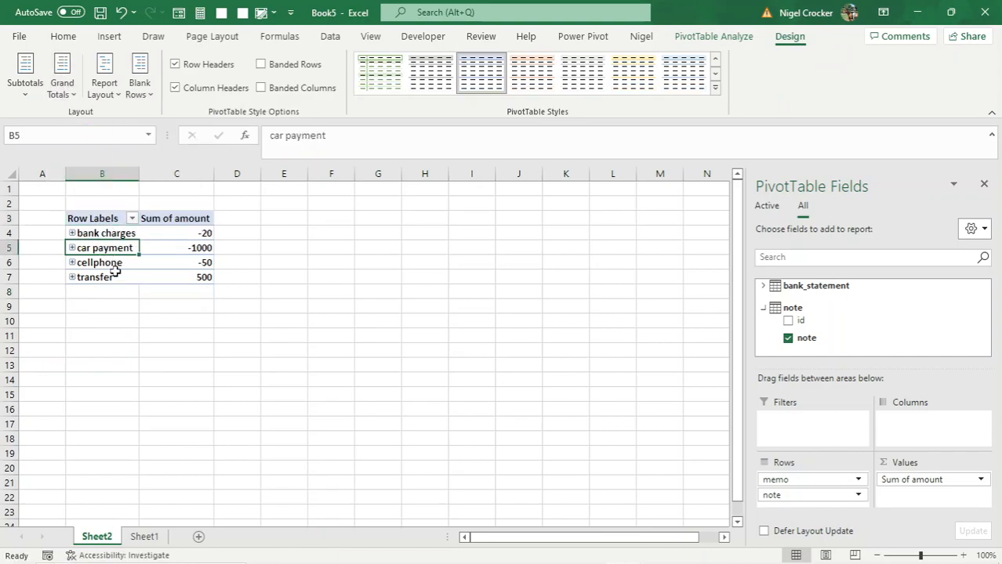
{"action": "scroll", "coordinate": [119, 309], "scroll_direction": "up", "scroll_amount": 4}
{"action": "scroll", "coordinate": [187, 381], "scroll_direction": "up", "scroll_amount": 1}
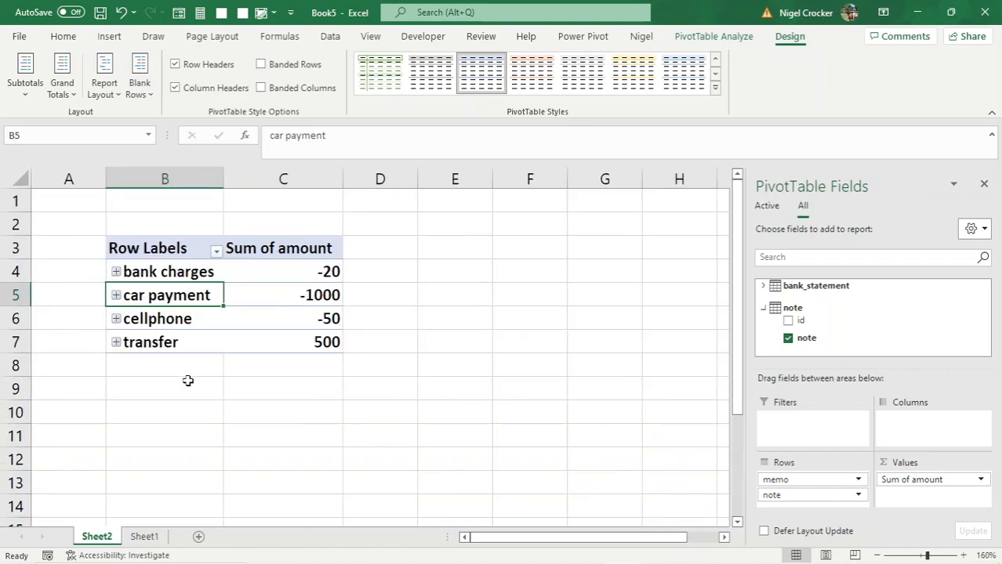
{"action": "left_click", "coordinate": [183, 251]}
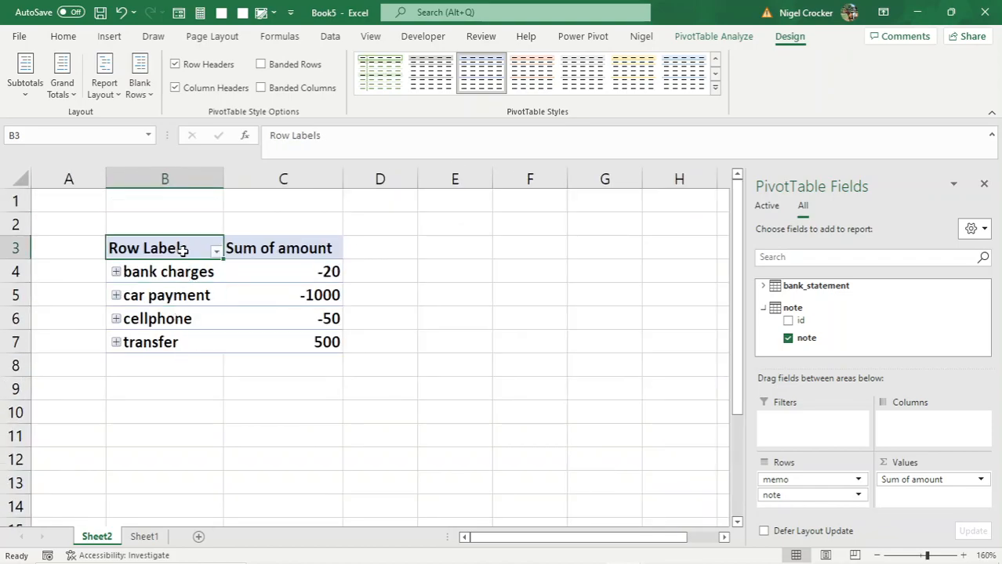
{"action": "left_click", "coordinate": [714, 36]}
{"action": "left_click", "coordinate": [911, 92]}
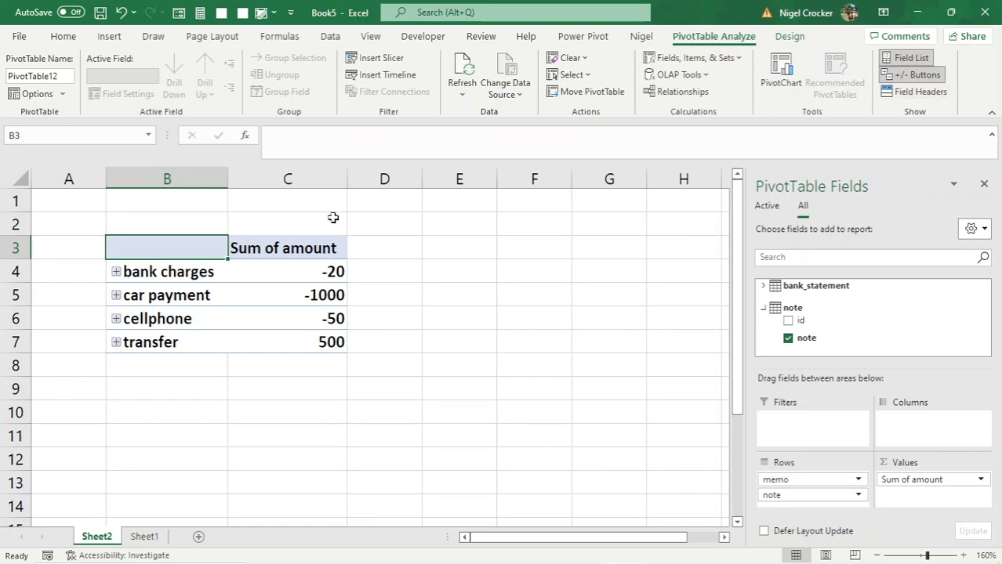
{"action": "left_click", "coordinate": [304, 246]}
{"action": "key", "text": "Return"}
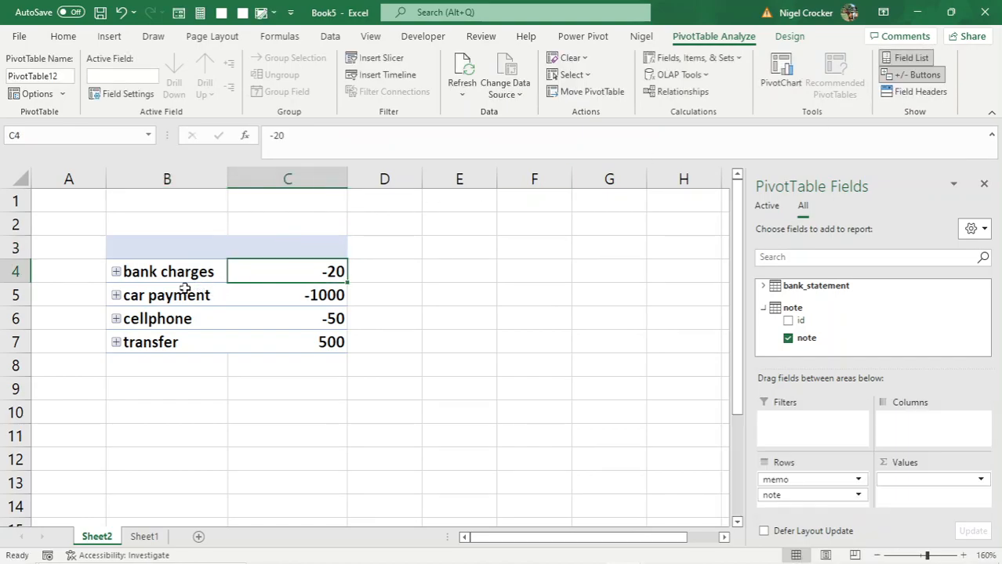
Step: Expand bank charges to view its note, collapse it again and widen column C
{"action": "left_click", "coordinate": [116, 272]}
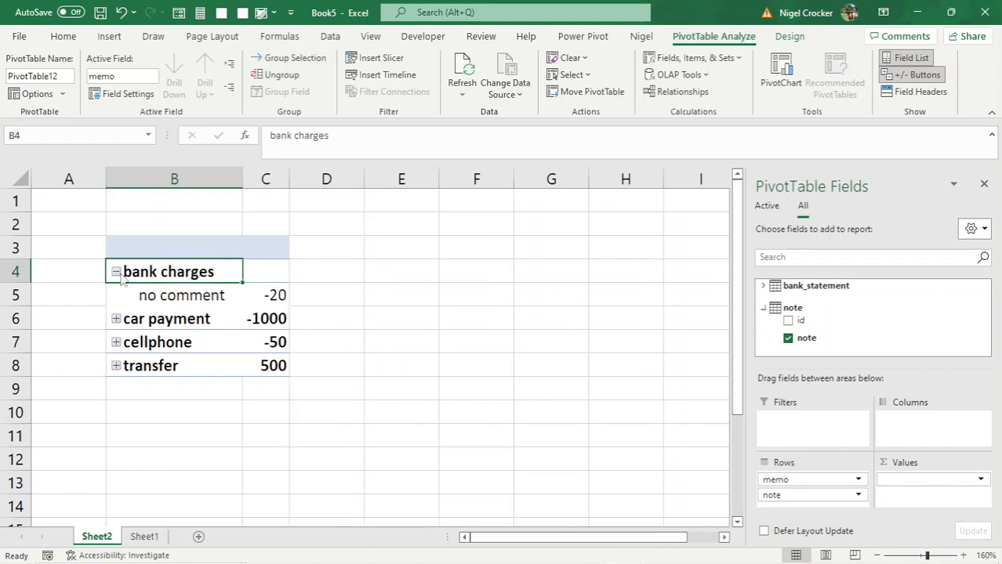
{"action": "left_click", "coordinate": [116, 272]}
{"action": "left_click_drag", "start_coordinate": [275, 179], "coordinate": [339, 179]}
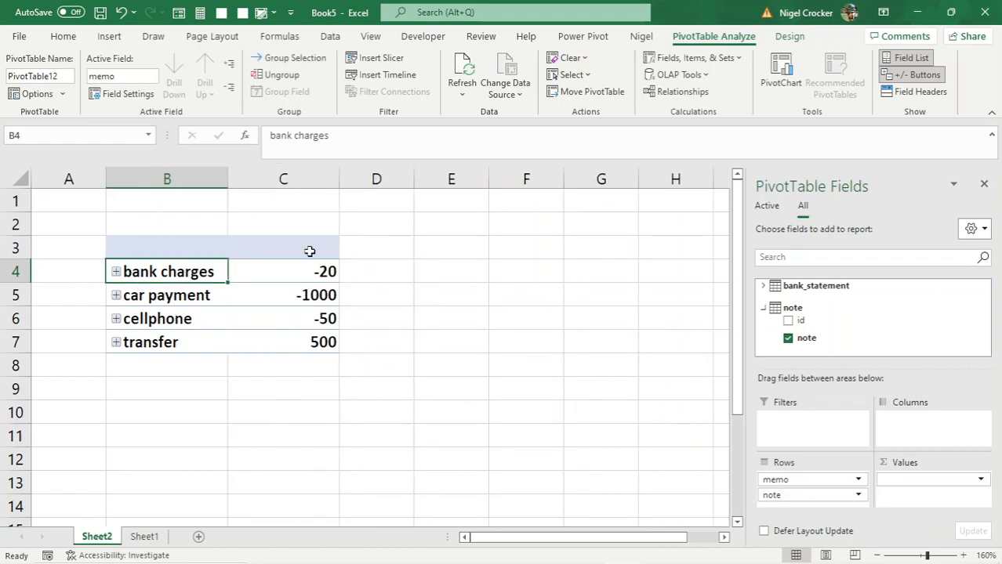
Step: View the car payment note and collapse it again, and expand cellphone and transfer to view their notes
{"action": "left_click", "coordinate": [116, 296]}
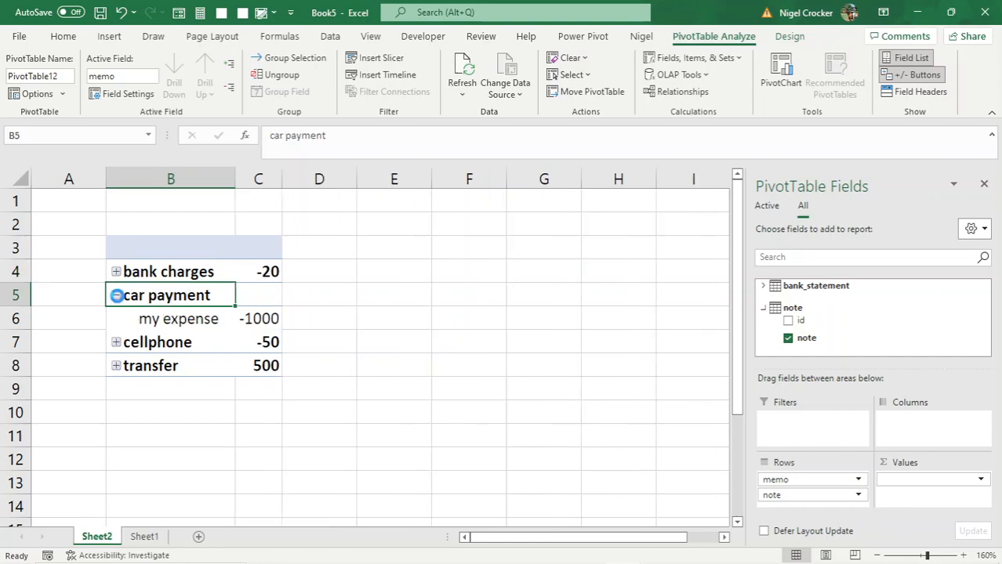
{"action": "left_click", "coordinate": [116, 295]}
{"action": "left_click", "coordinate": [116, 319]}
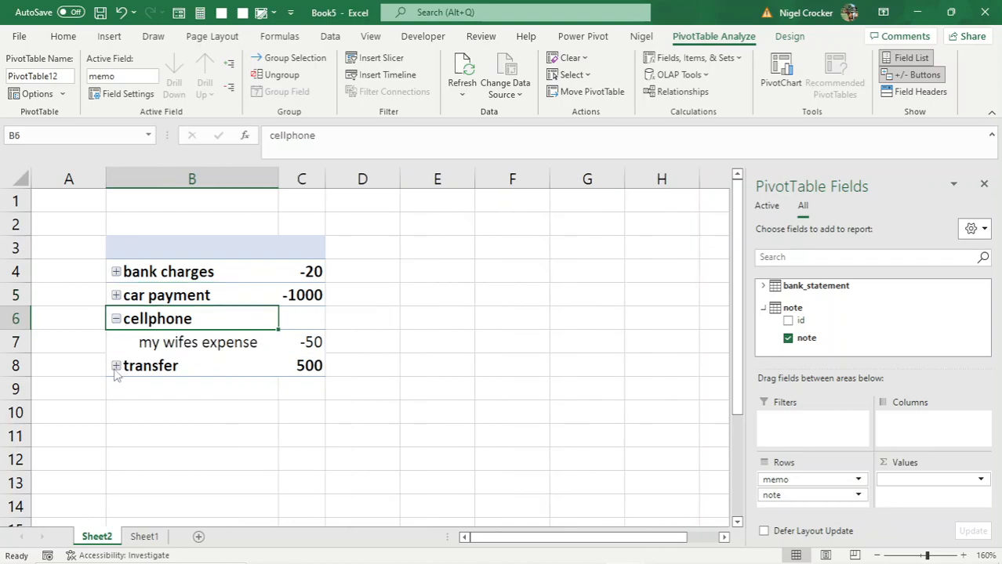
{"action": "left_click", "coordinate": [116, 366]}
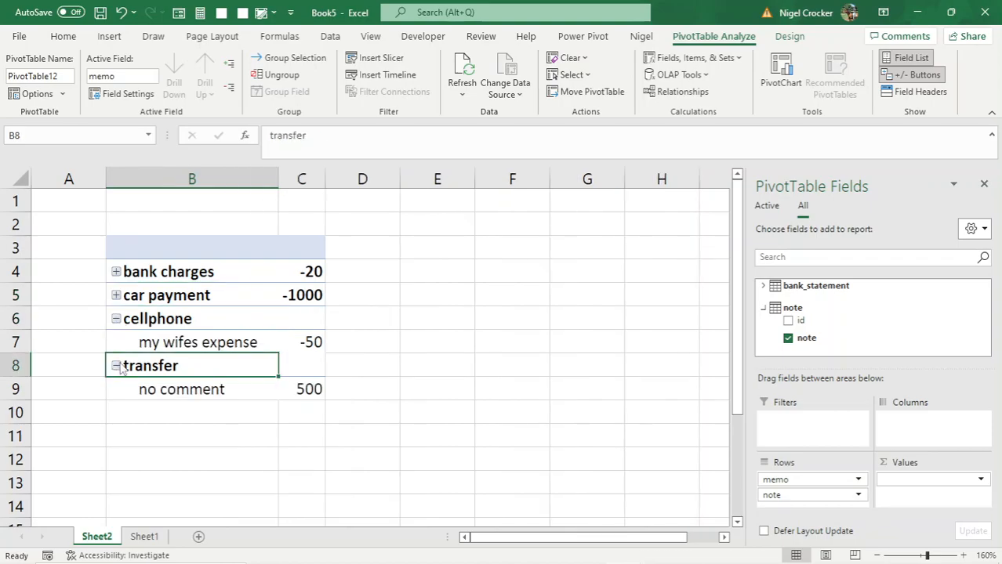